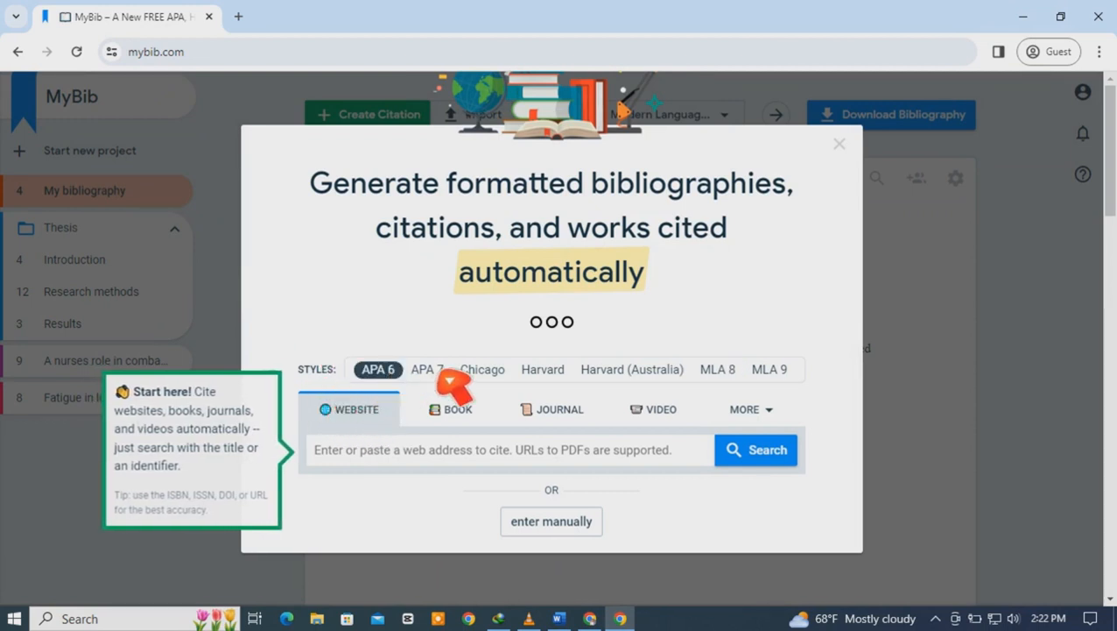
Step: Set the citation style to APA 7 and the source type to Journal
{"action": "left_click", "coordinate": [494, 373]}
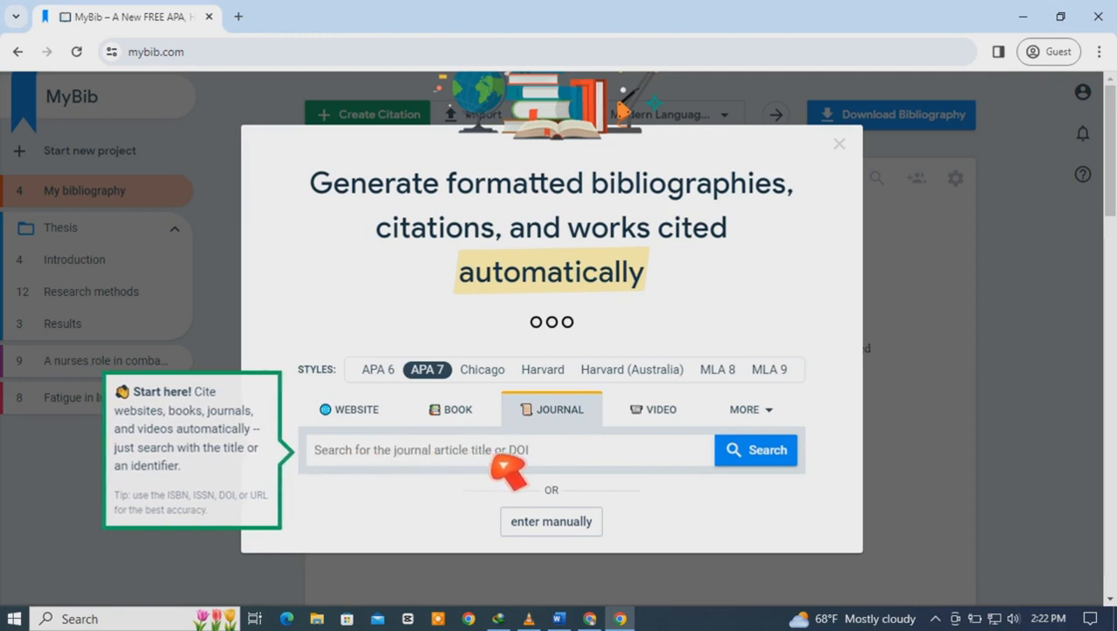
Step: Search the web in a new tab for "effect of process parameters on surface rougness in spif, 2023" and open the ScienceDirect article
{"action": "left_click", "coordinate": [237, 17]}
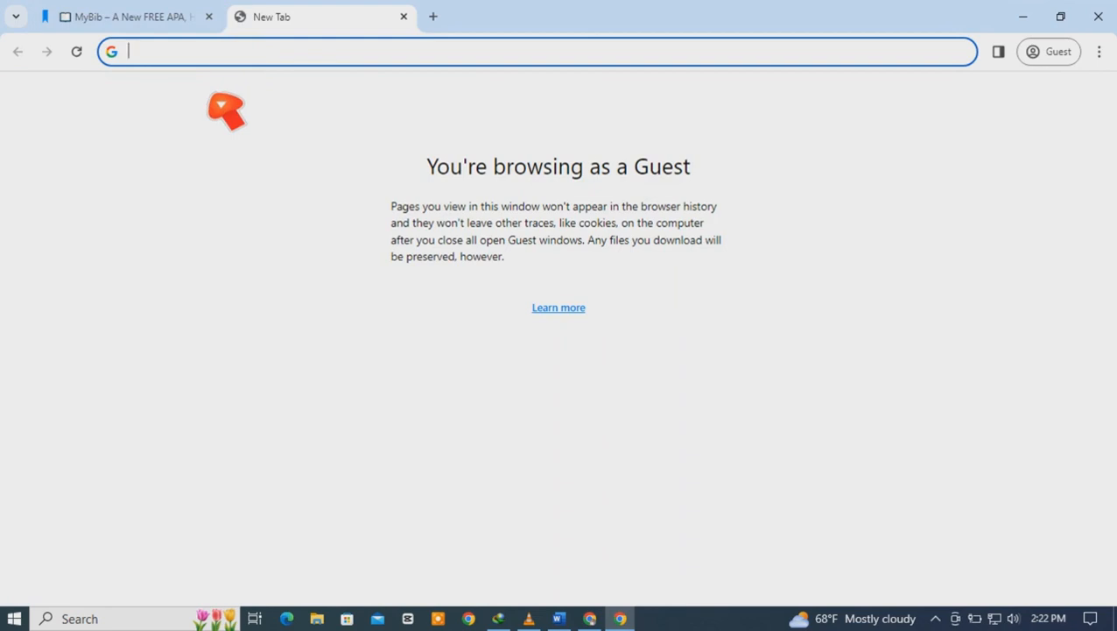
{"action": "type", "text": "man"}
{"action": "key", "text": "BackSpace"}
{"action": "key", "text": "BackSpace"}
{"action": "key", "text": "BackSpace"}
{"action": "type", "text": "effect of process parameters on surface rougness in spif, 2023"}
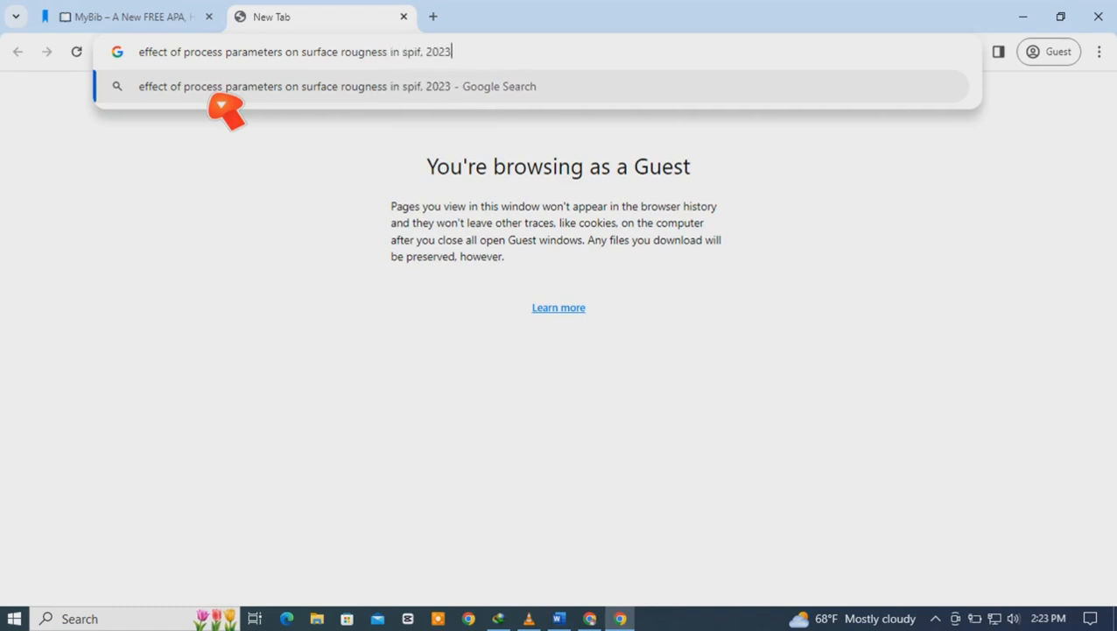
{"action": "key", "text": "Return"}
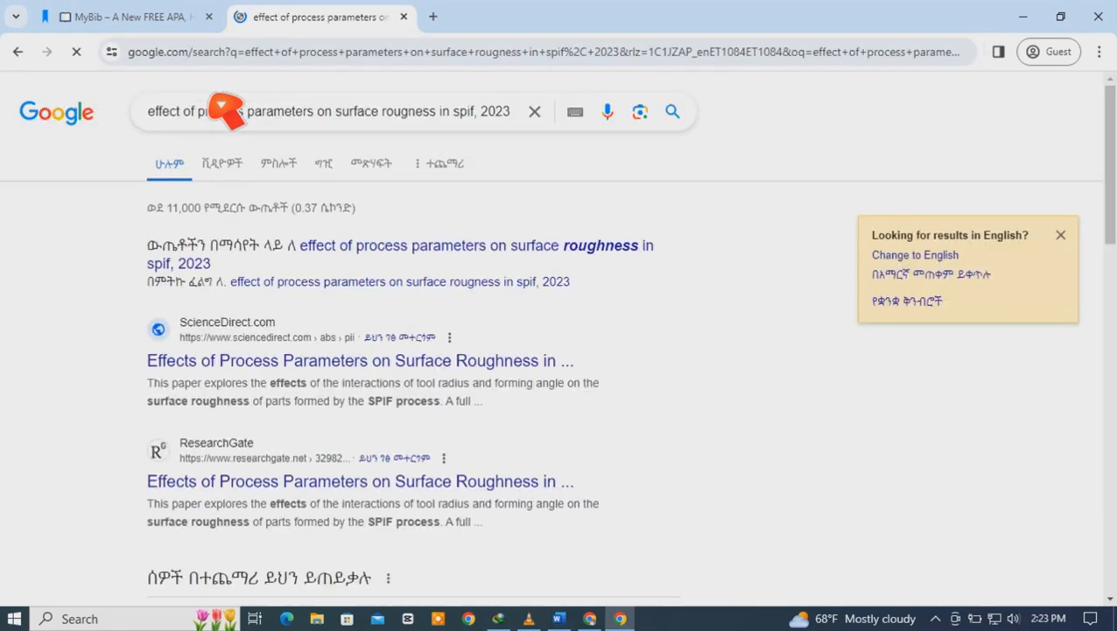
{"action": "left_click", "coordinate": [386, 368]}
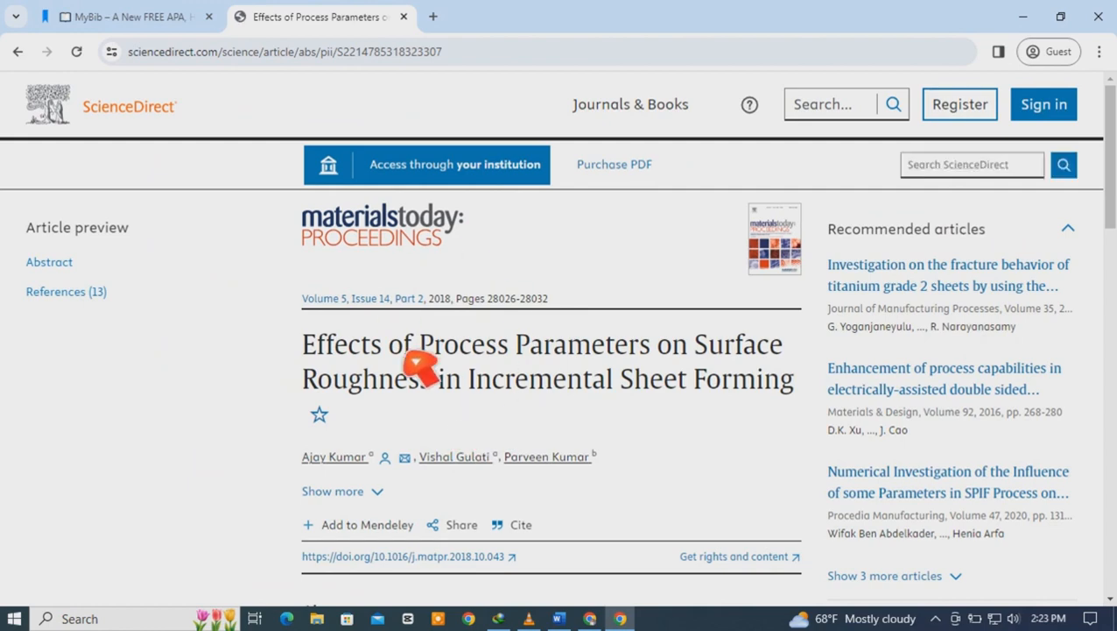
Step: View the article's PDF purchase options for corporate use and for academic and personal use
{"action": "left_click", "coordinate": [615, 166]}
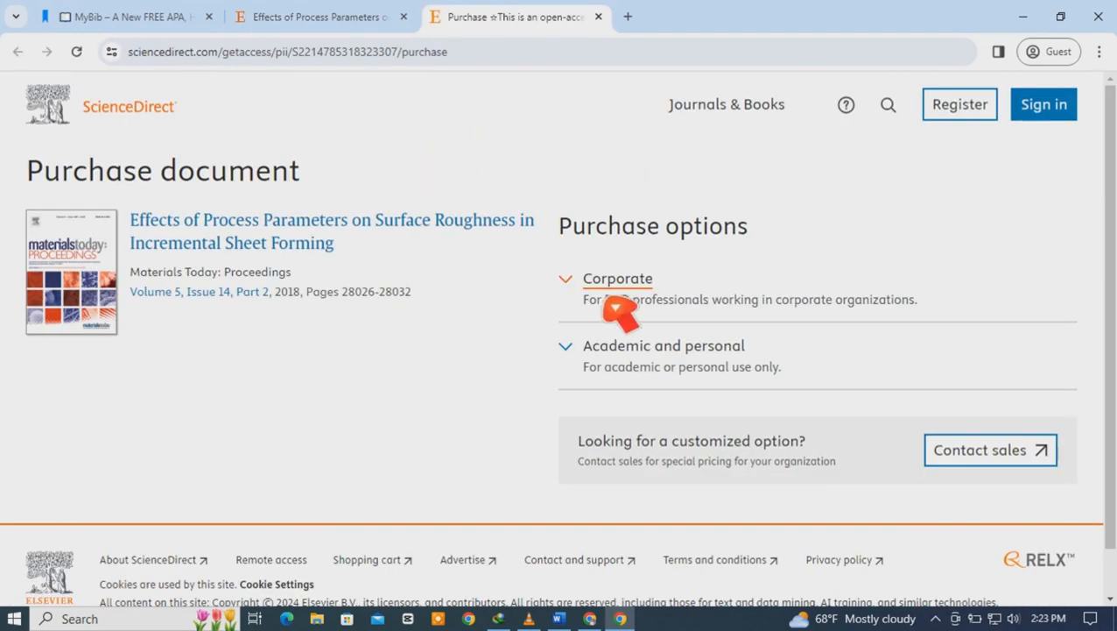
{"action": "left_click", "coordinate": [648, 298]}
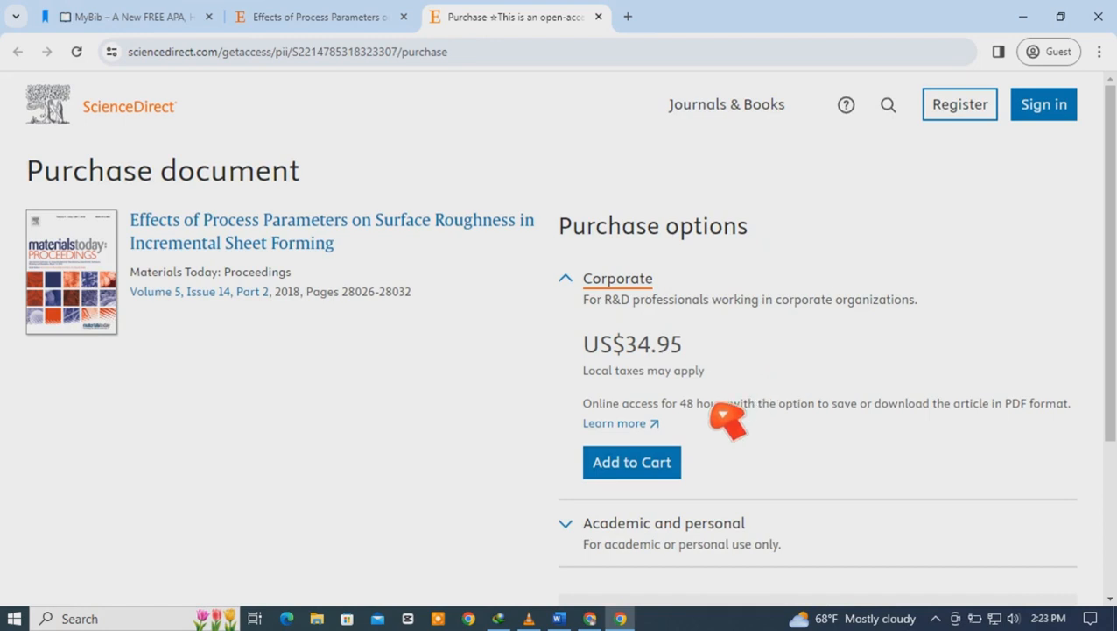
{"action": "left_click", "coordinate": [648, 526]}
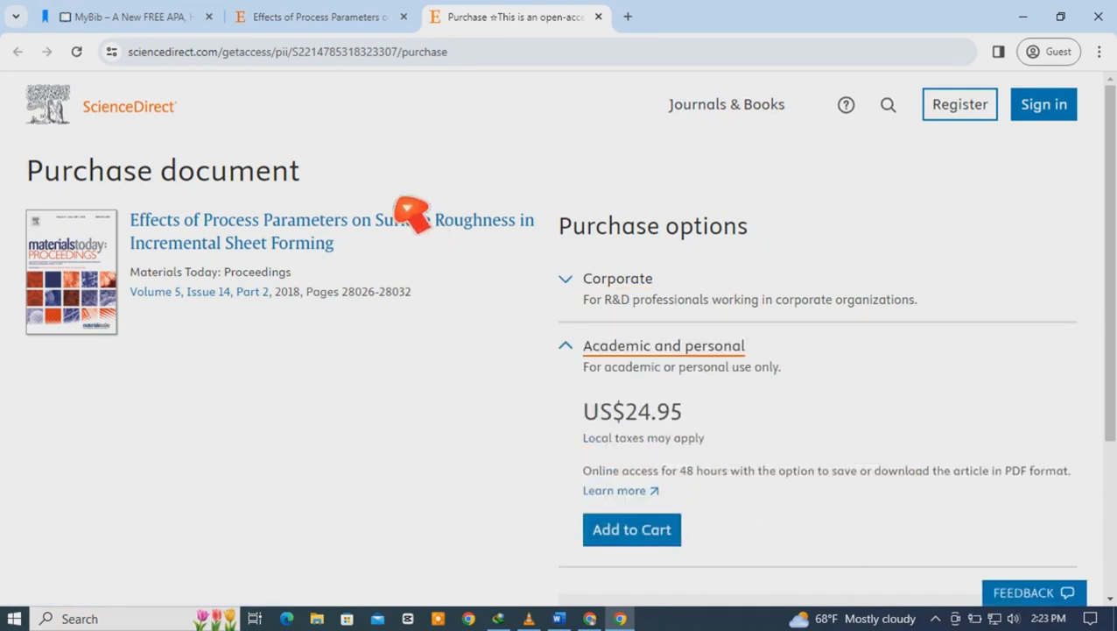
Step: Copy the DOI 10.1016/j.matpr.2018.10.043, without the doi.org prefix, from the ScienceDirect article page
{"action": "left_click", "coordinate": [341, 17]}
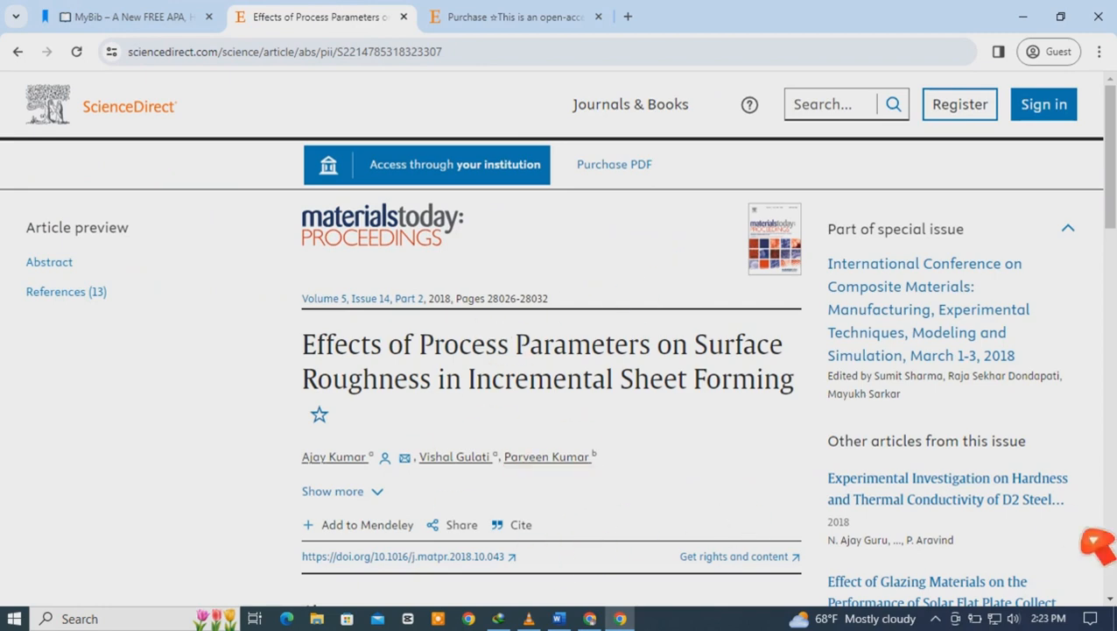
{"action": "scroll", "coordinate": [557, 339], "scroll_direction": "down", "scroll_amount": 3}
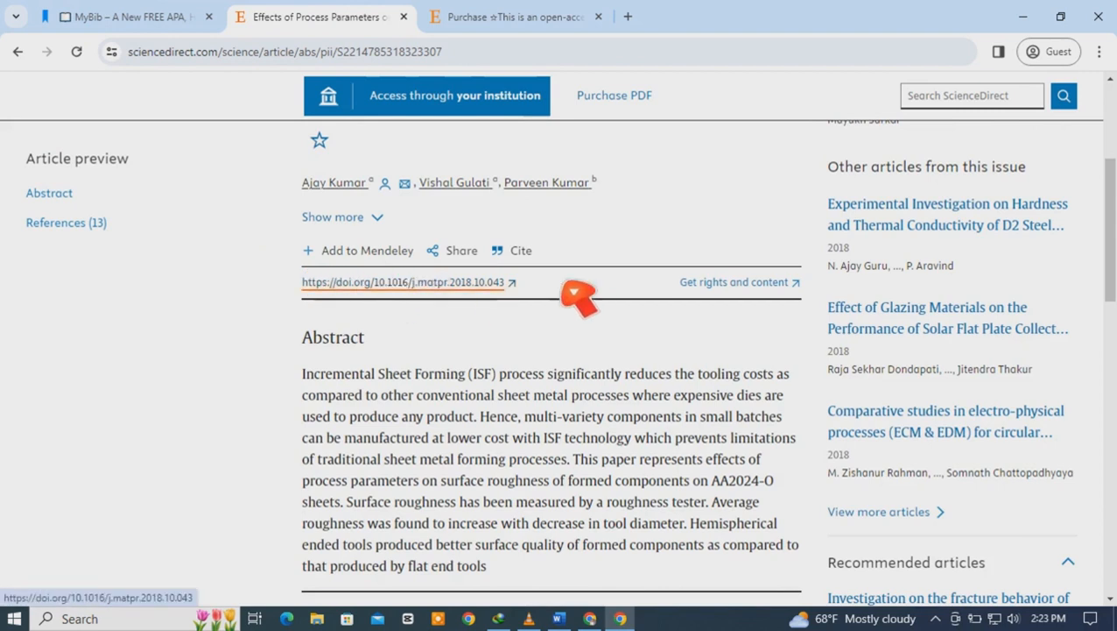
{"action": "left_click_drag", "start_coordinate": [560, 294], "coordinate": [407, 282]}
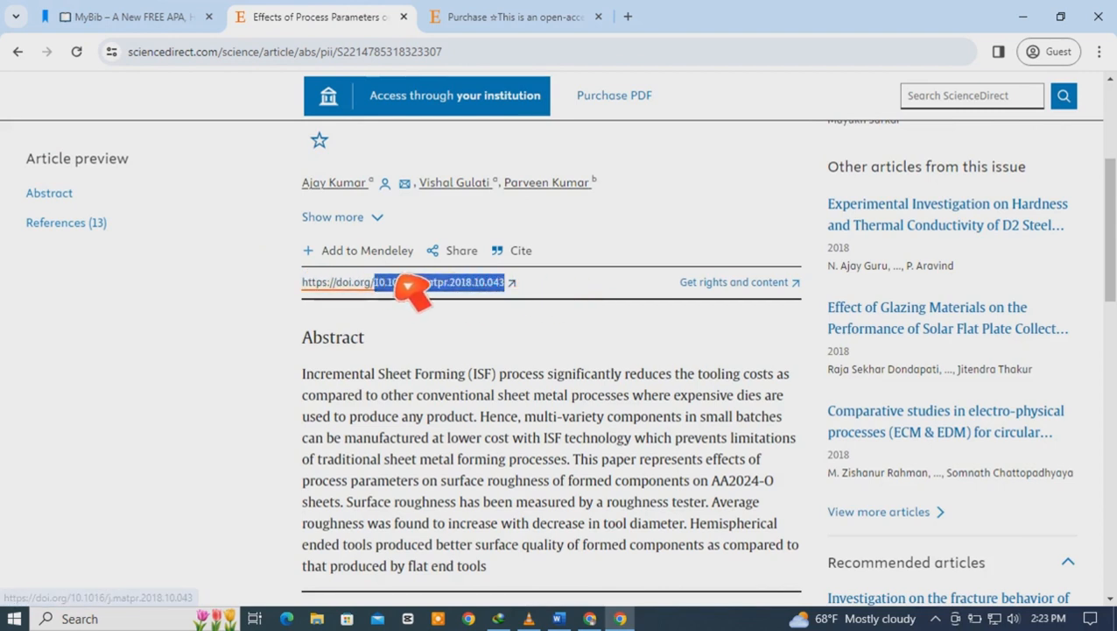
{"action": "right_click", "coordinate": [392, 281]}
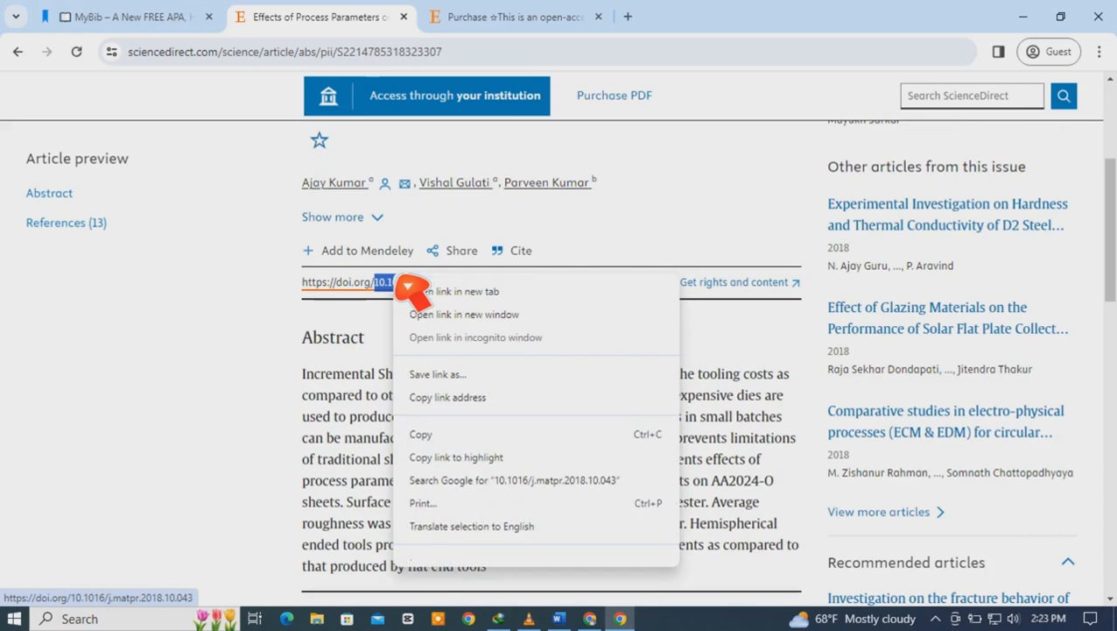
{"action": "left_click", "coordinate": [446, 433]}
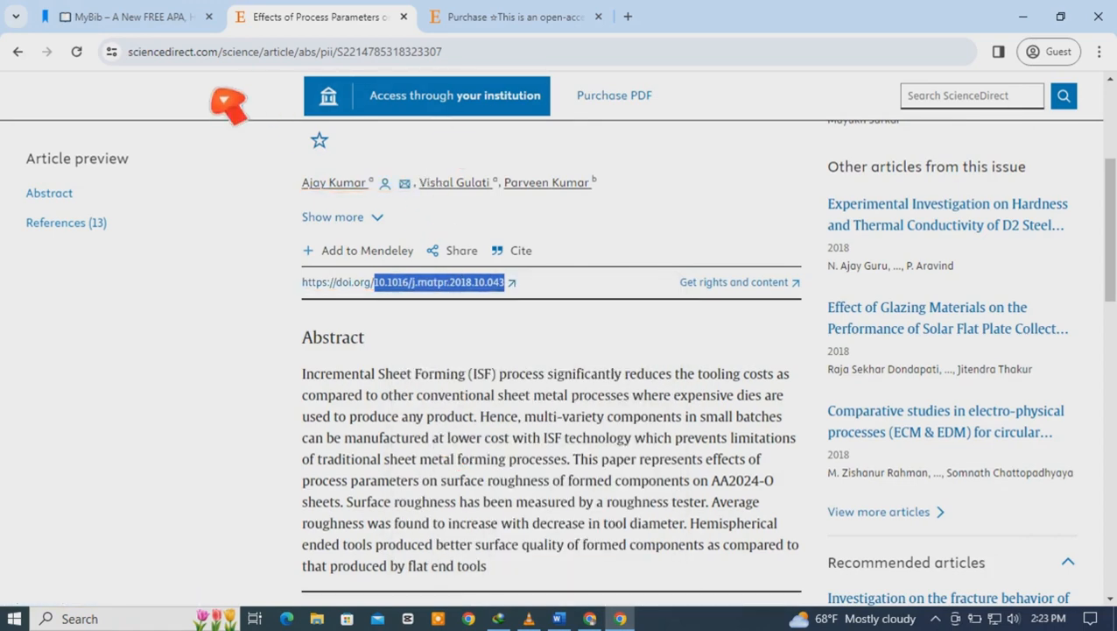
Step: Switch to MyBib, paste the DOI 10.1016/j.matpr.2018.10.043 into the journal search and run it
{"action": "left_click", "coordinate": [162, 18]}
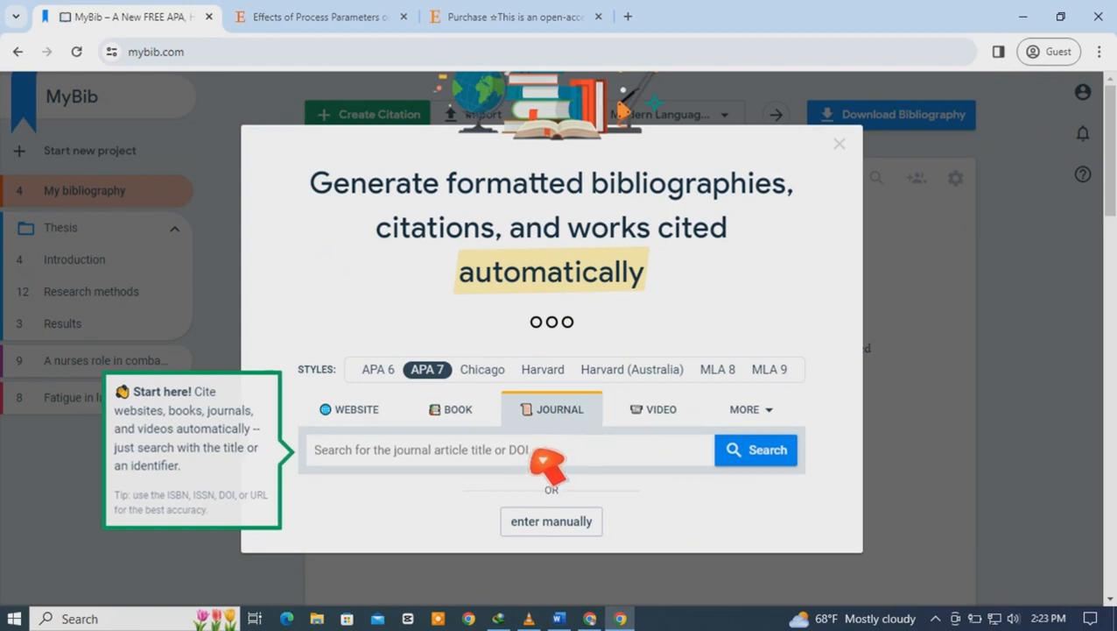
{"action": "right_click", "coordinate": [401, 458]}
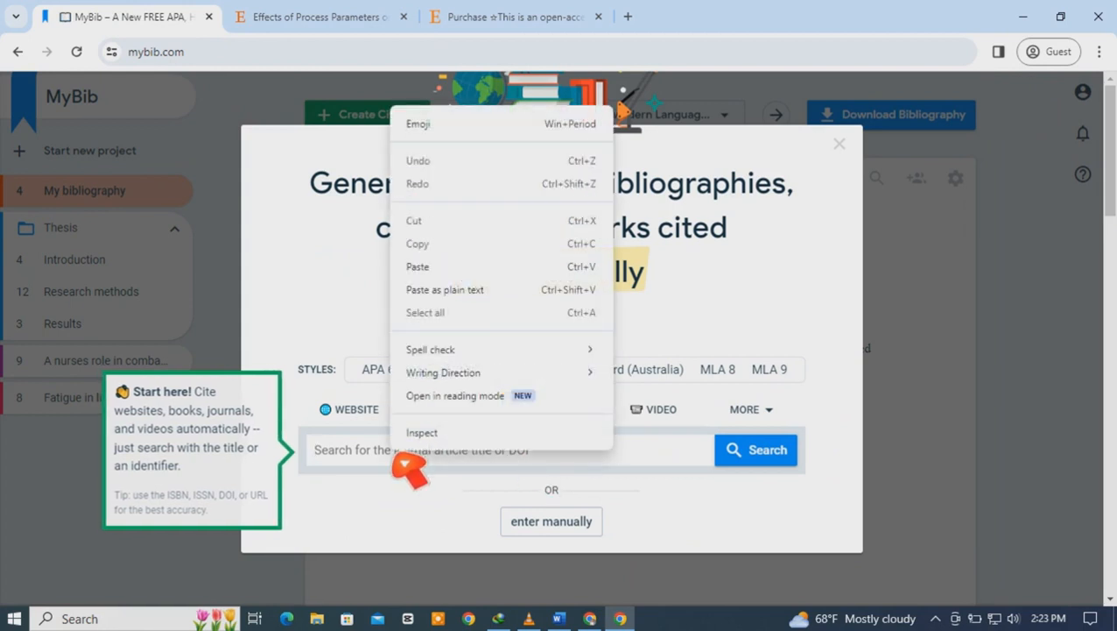
{"action": "left_click", "coordinate": [407, 265]}
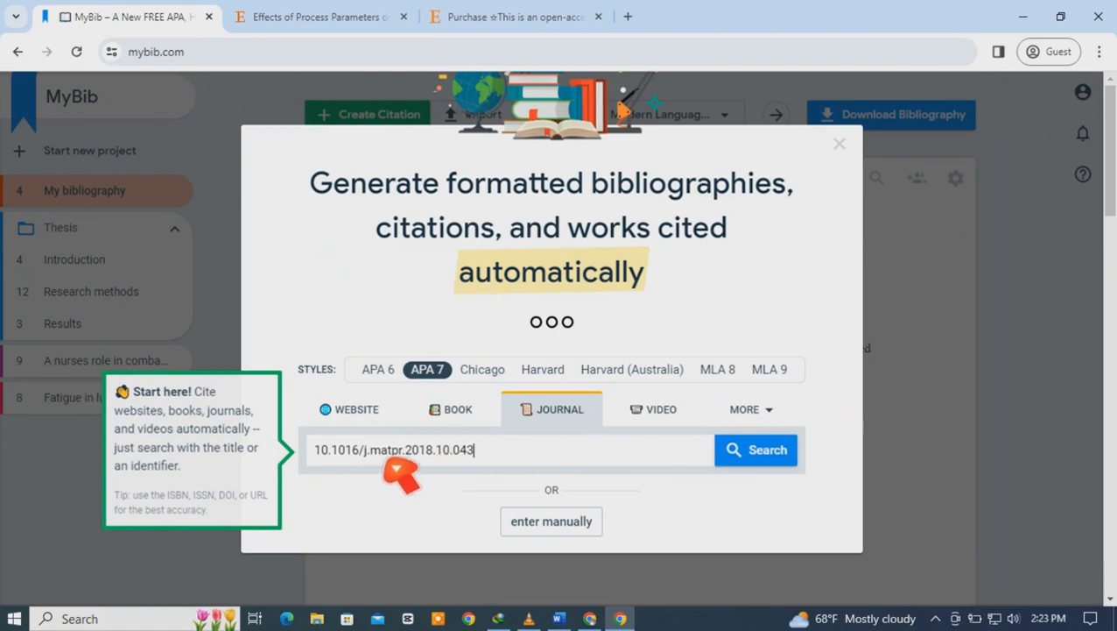
{"action": "left_click", "coordinate": [762, 456]}
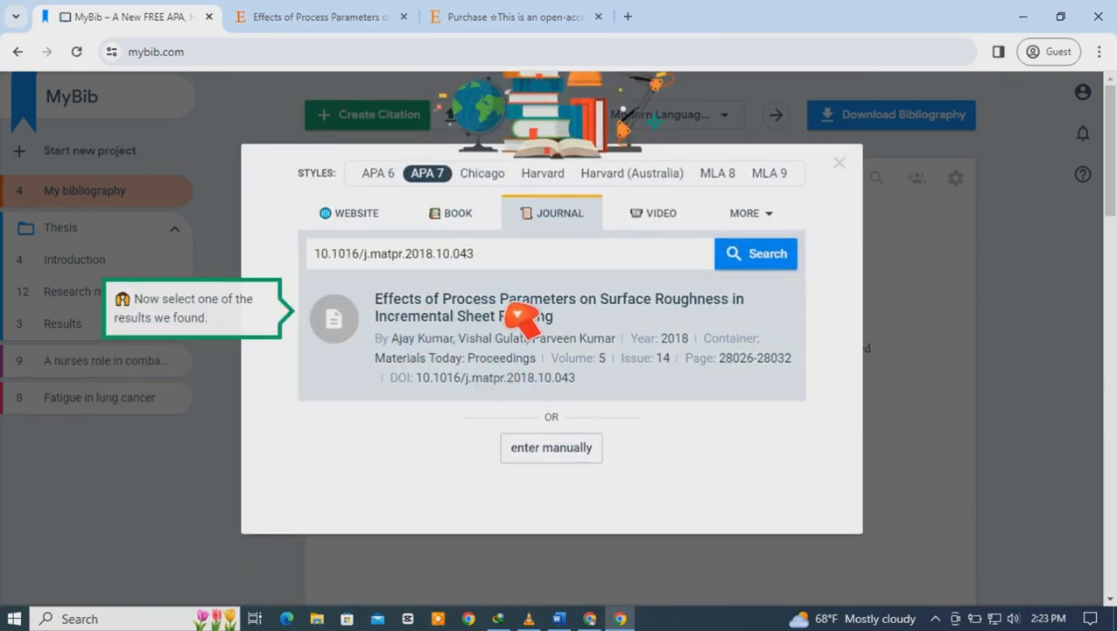
Step: Compare the found title with the ScienceDirect article, and add the matching MyBib result as a citation
{"action": "left_click", "coordinate": [355, 17]}
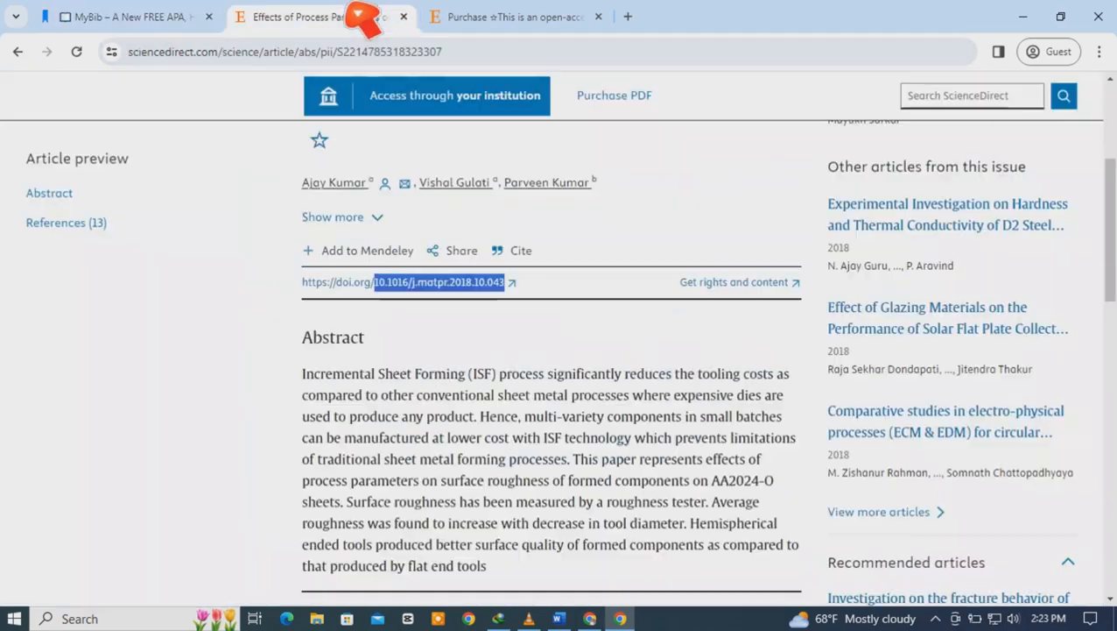
{"action": "scroll", "coordinate": [753, 157], "scroll_direction": "up", "scroll_amount": 3}
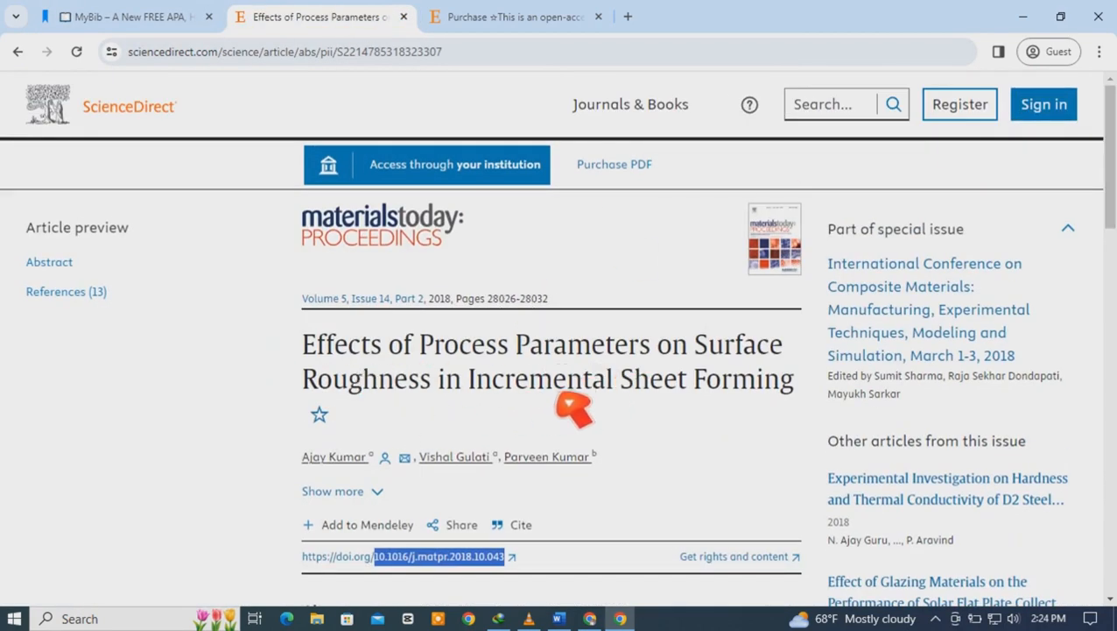
{"action": "left_click", "coordinate": [158, 14]}
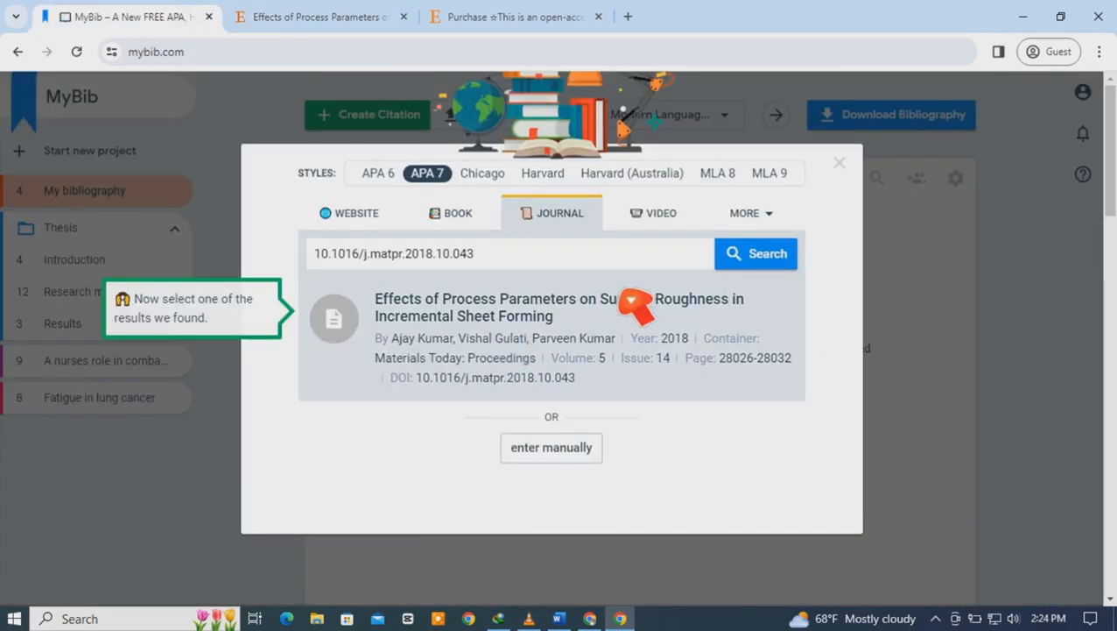
{"action": "left_click", "coordinate": [666, 338]}
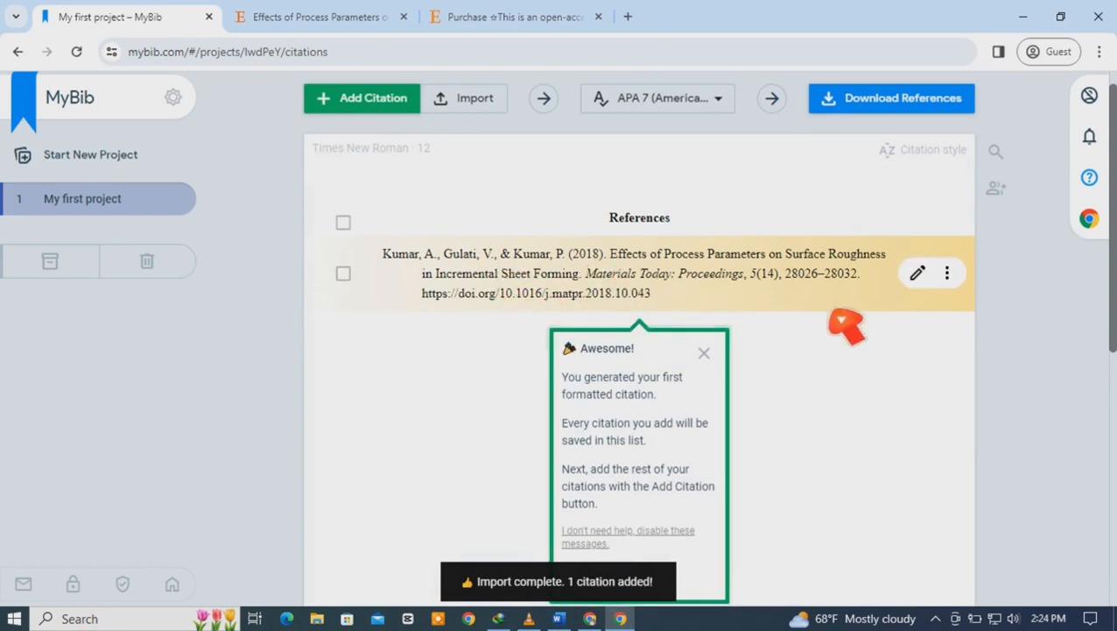
Step: Download the references in Word format, saving them to the Desktop as "My first project (3)"
{"action": "left_click", "coordinate": [947, 273]}
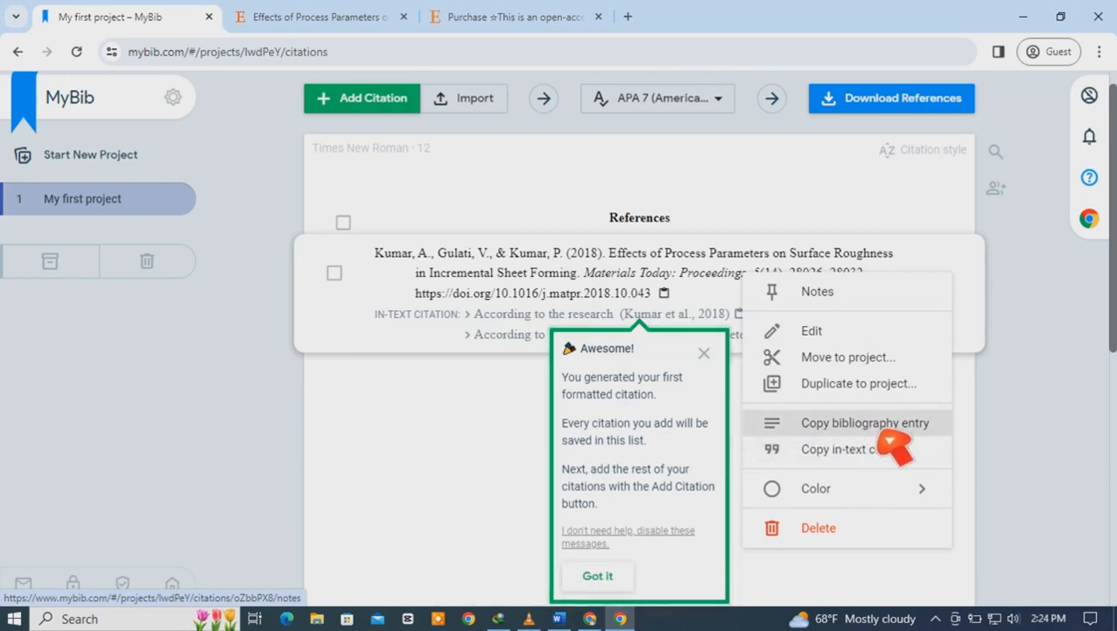
{"action": "left_click", "coordinate": [892, 104]}
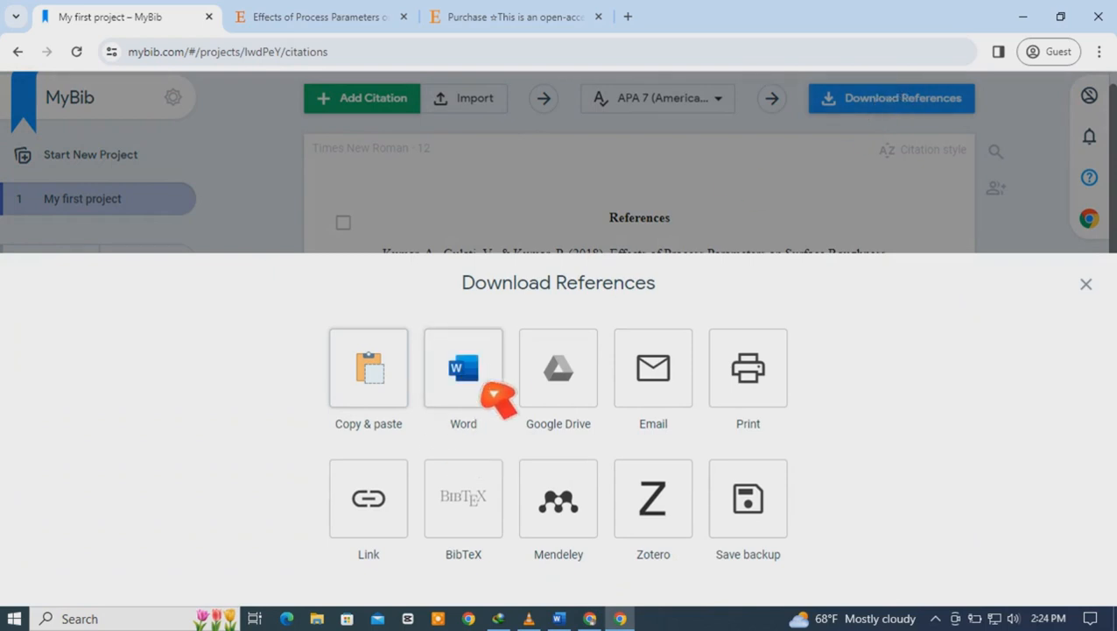
{"action": "left_click", "coordinate": [487, 385]}
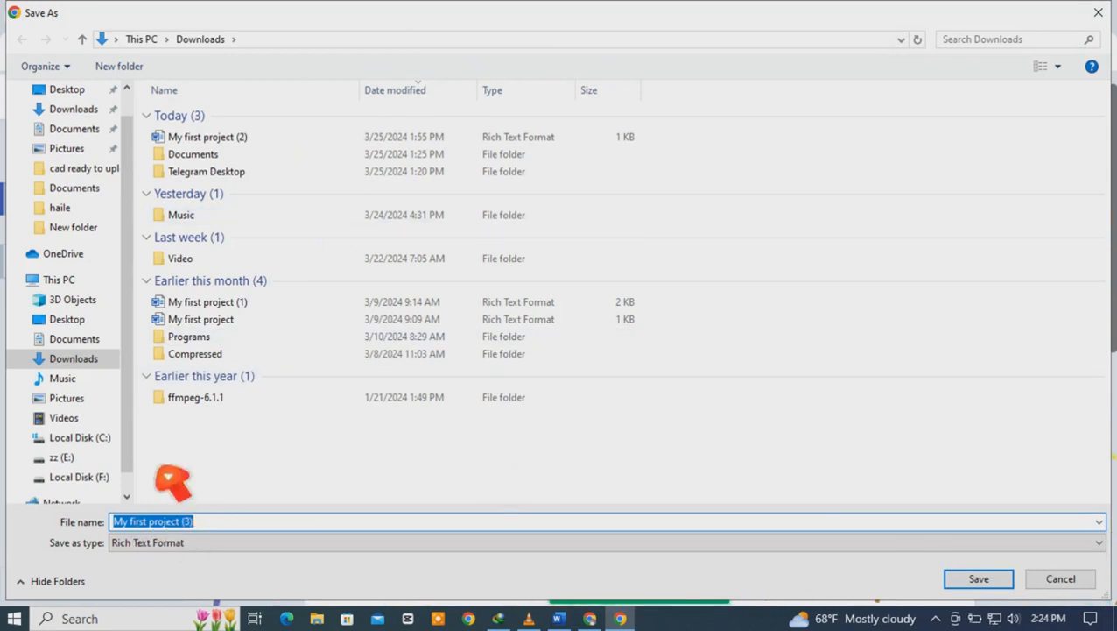
{"action": "left_click", "coordinate": [81, 325]}
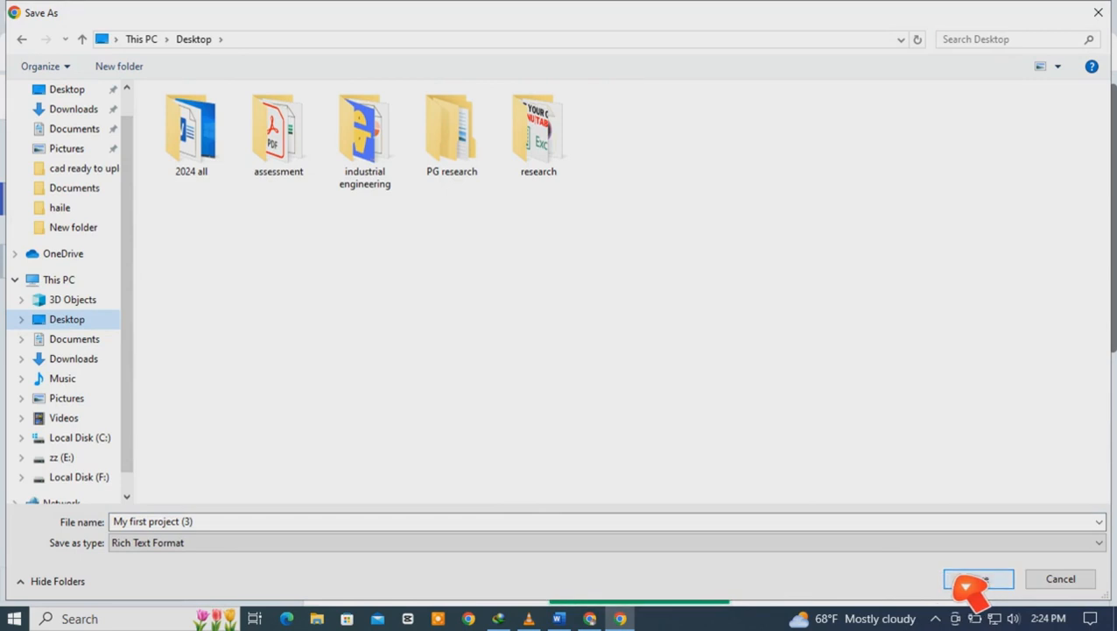
{"action": "left_click", "coordinate": [972, 583]}
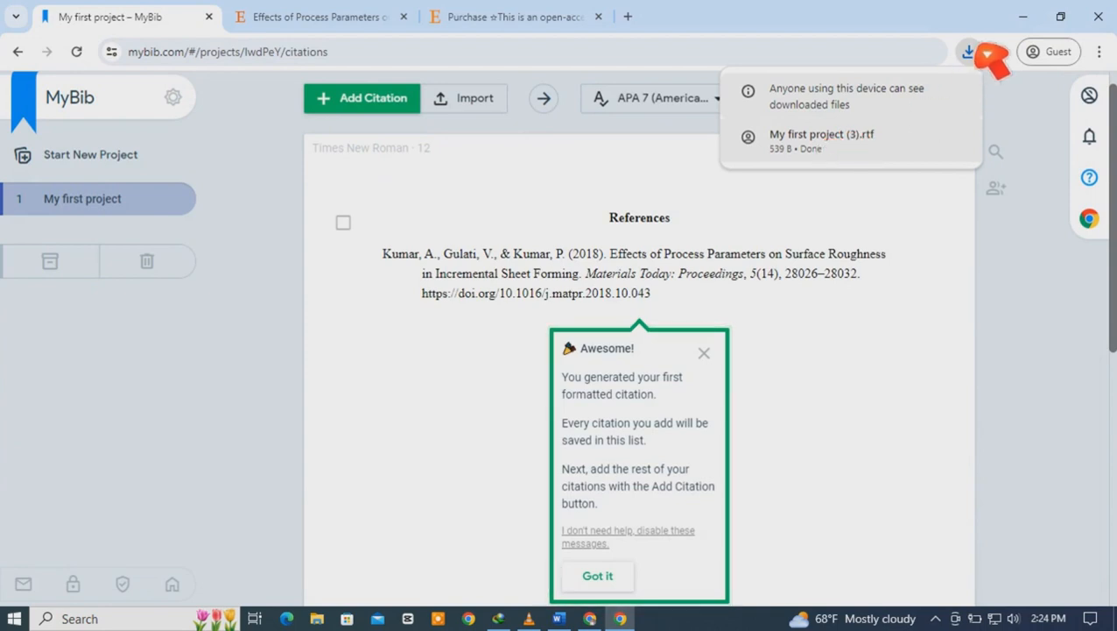
Step: Open the downloaded "My first project (3).rtf" in Word with editing enabled and select the article title in the reference
{"action": "left_click", "coordinate": [970, 52]}
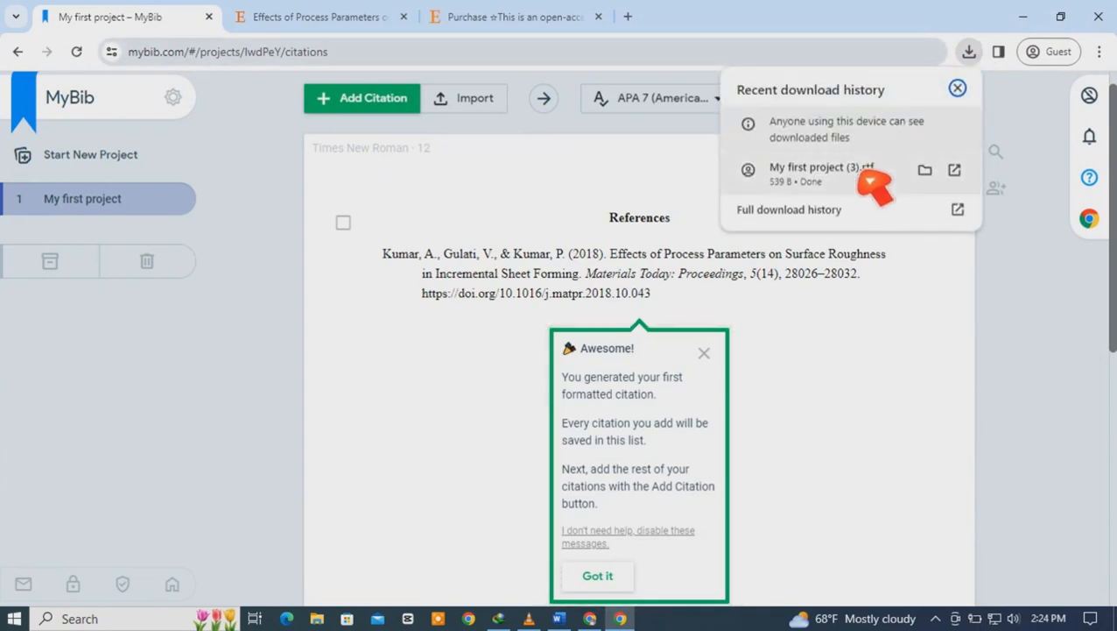
{"action": "left_click", "coordinate": [856, 183]}
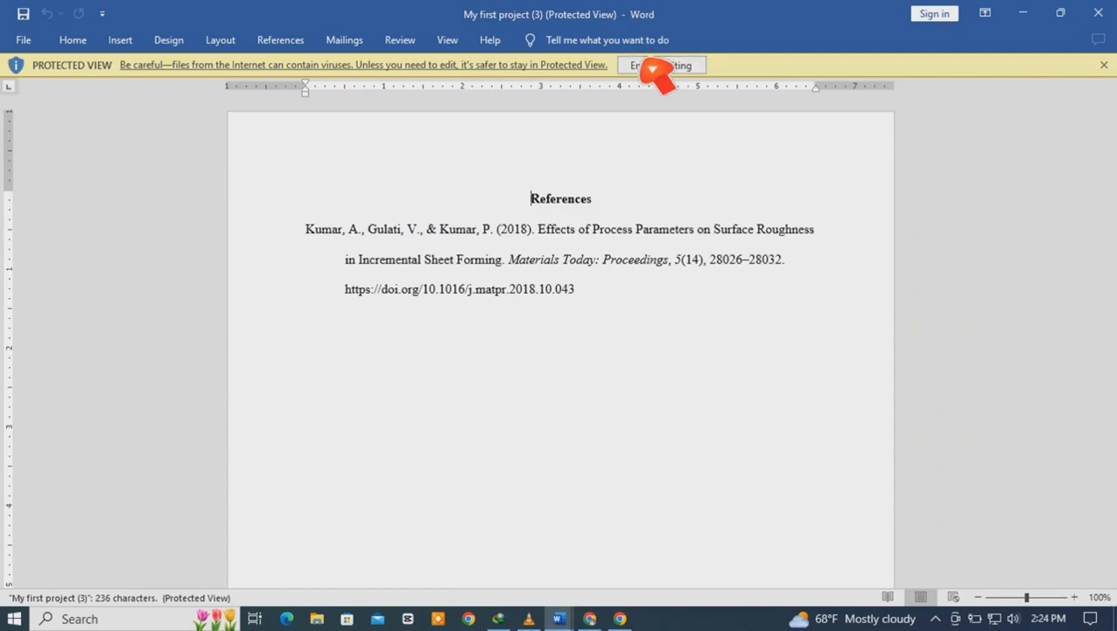
{"action": "left_click", "coordinate": [653, 68]}
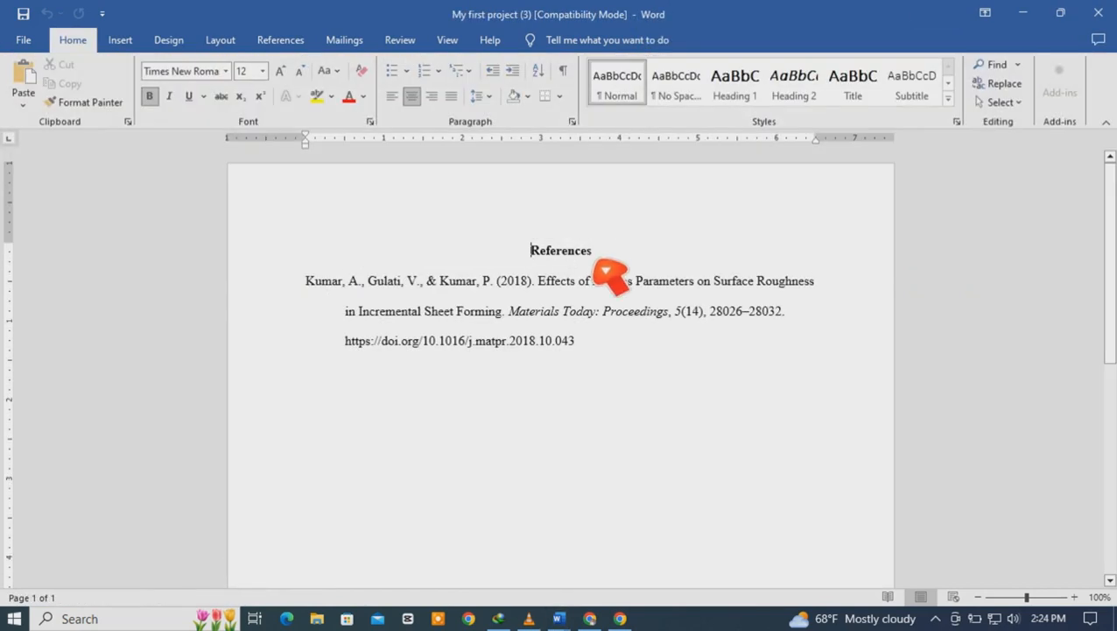
{"action": "left_click_drag", "start_coordinate": [540, 283], "coordinate": [503, 325]}
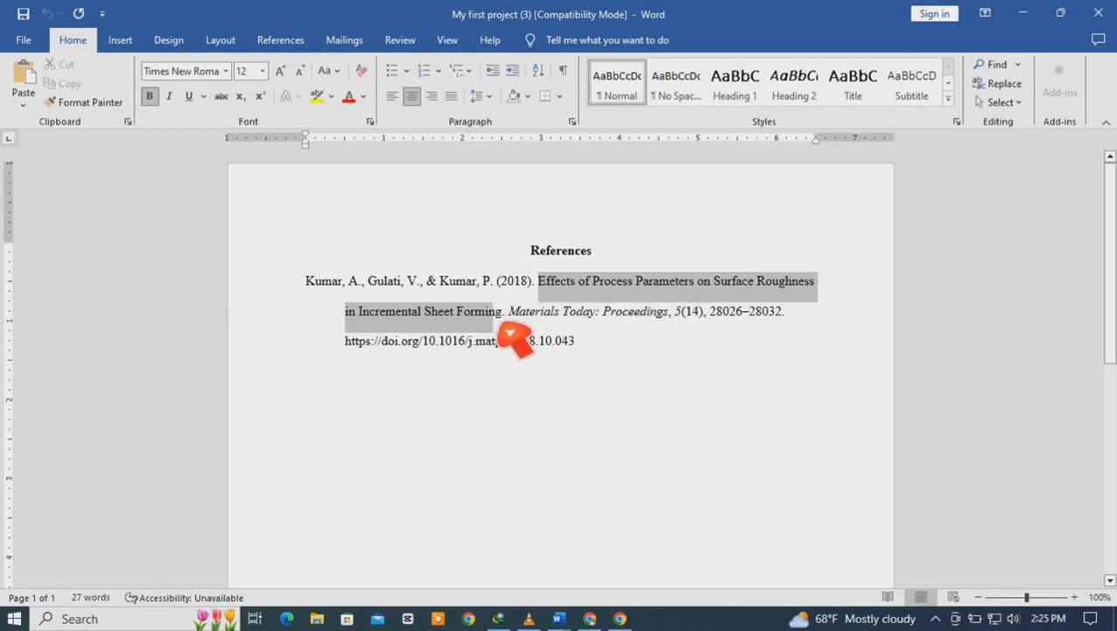
Step: Switch back to MyBib in Chrome and copy the in-text citation of the reference
{"action": "left_click", "coordinate": [620, 618]}
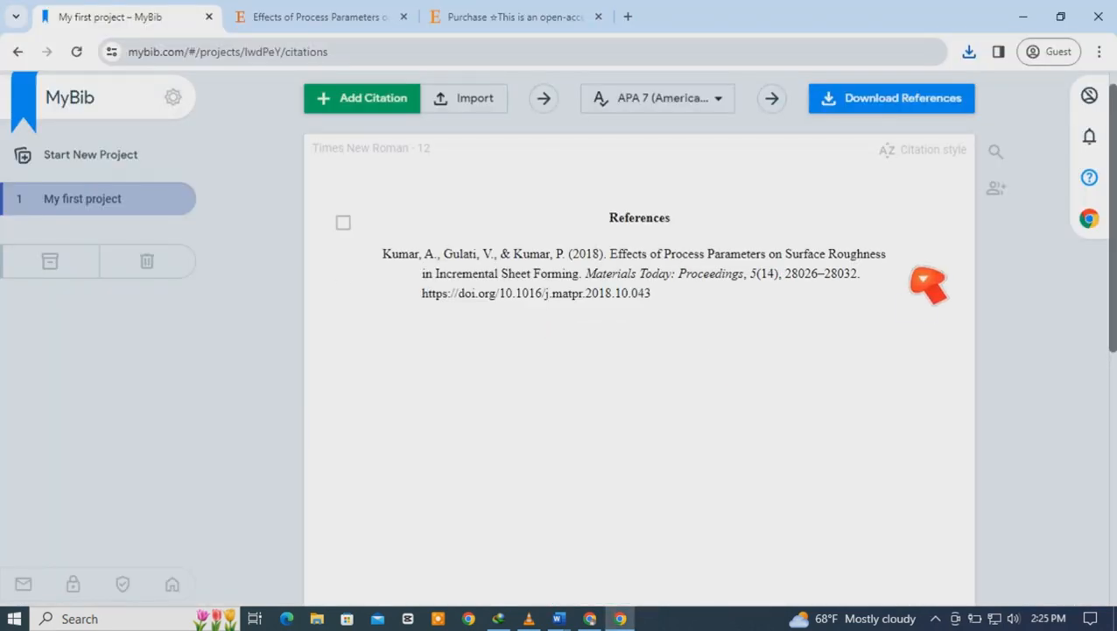
{"action": "left_click", "coordinate": [957, 155]}
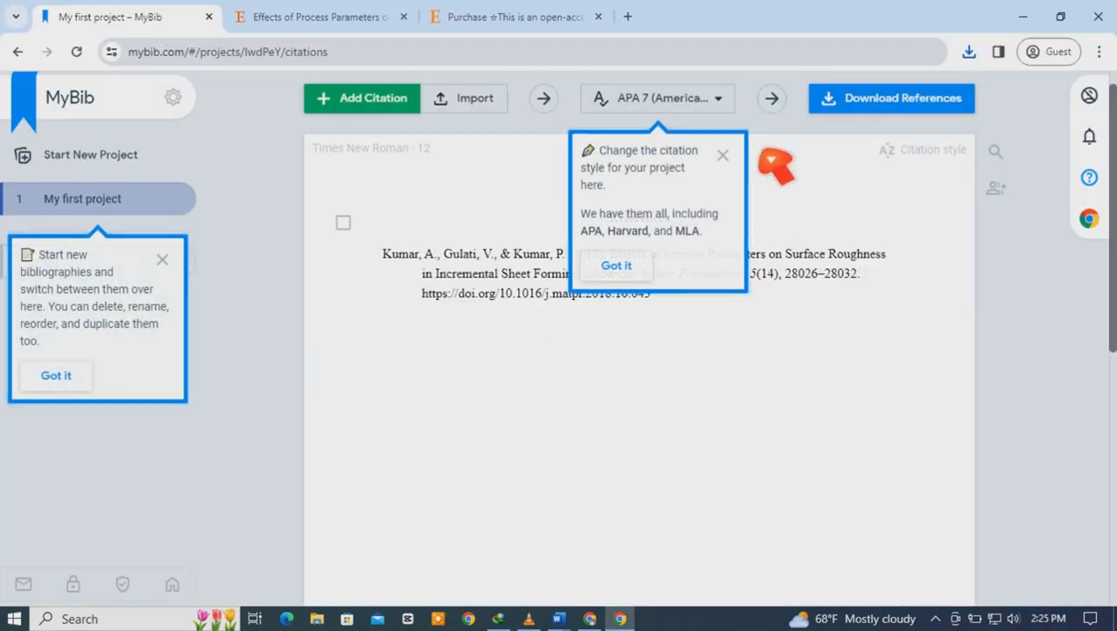
{"action": "left_click", "coordinate": [722, 155]}
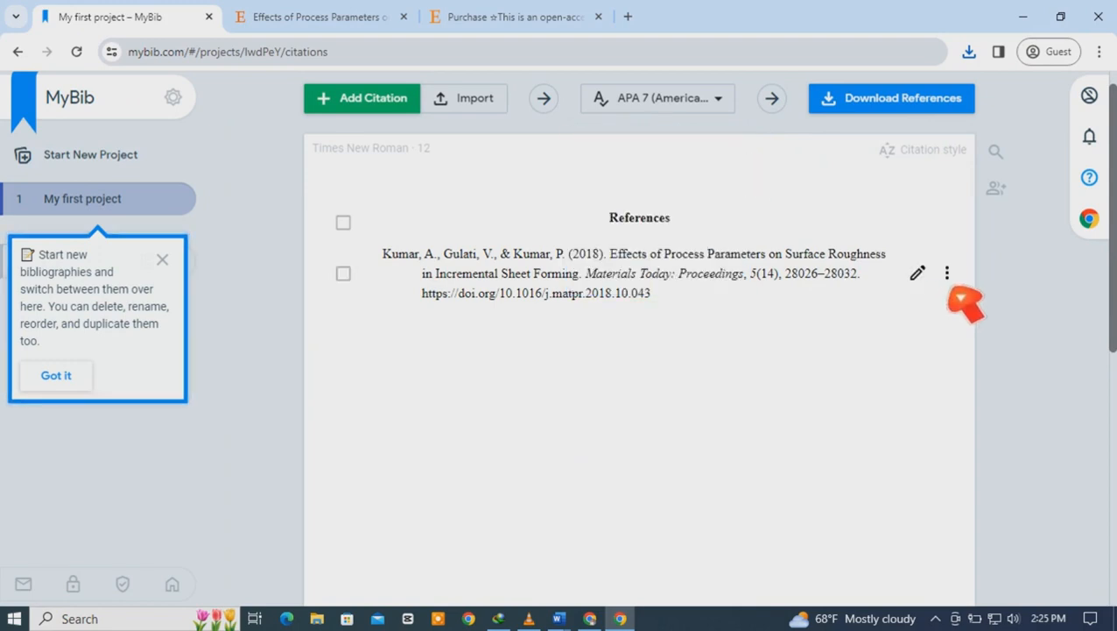
{"action": "left_click", "coordinate": [947, 274]}
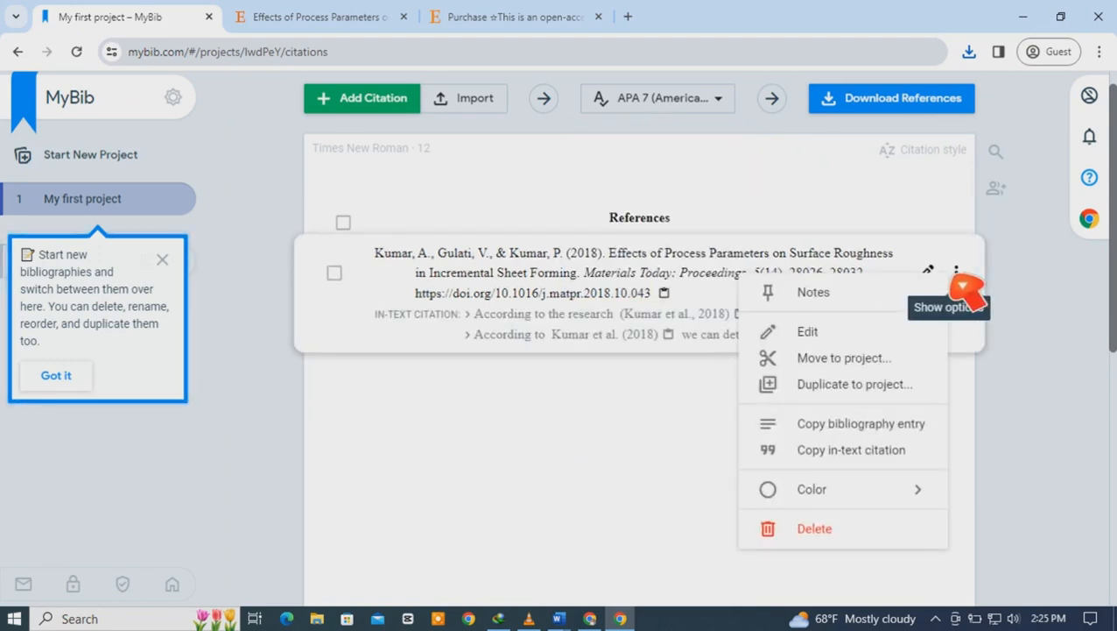
{"action": "left_click", "coordinate": [854, 451]}
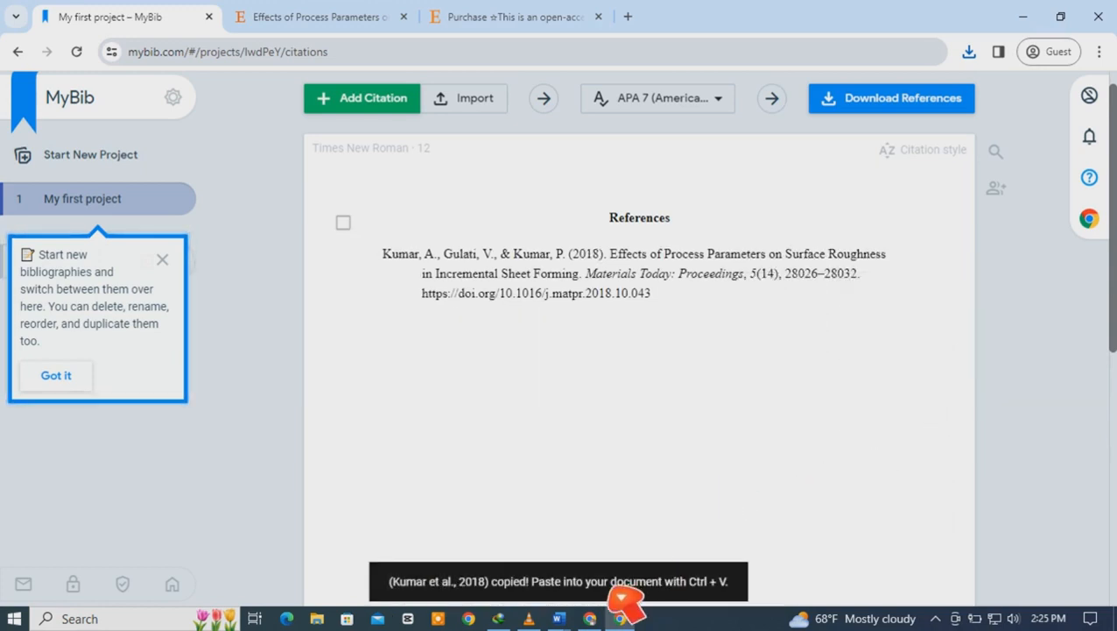
Step: Switch to the "My first project" document in Word, paste the copied in-text citation below the reference and select it
{"action": "mouse_move", "coordinate": [569, 622]}
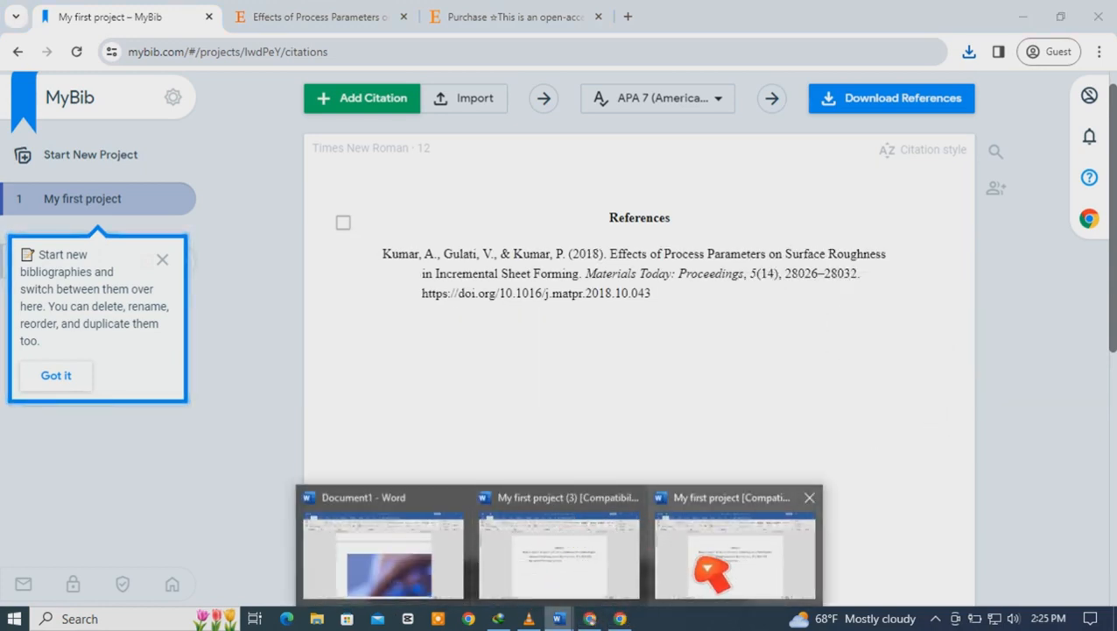
{"action": "left_click", "coordinate": [712, 574]}
{"action": "left_click", "coordinate": [580, 343]}
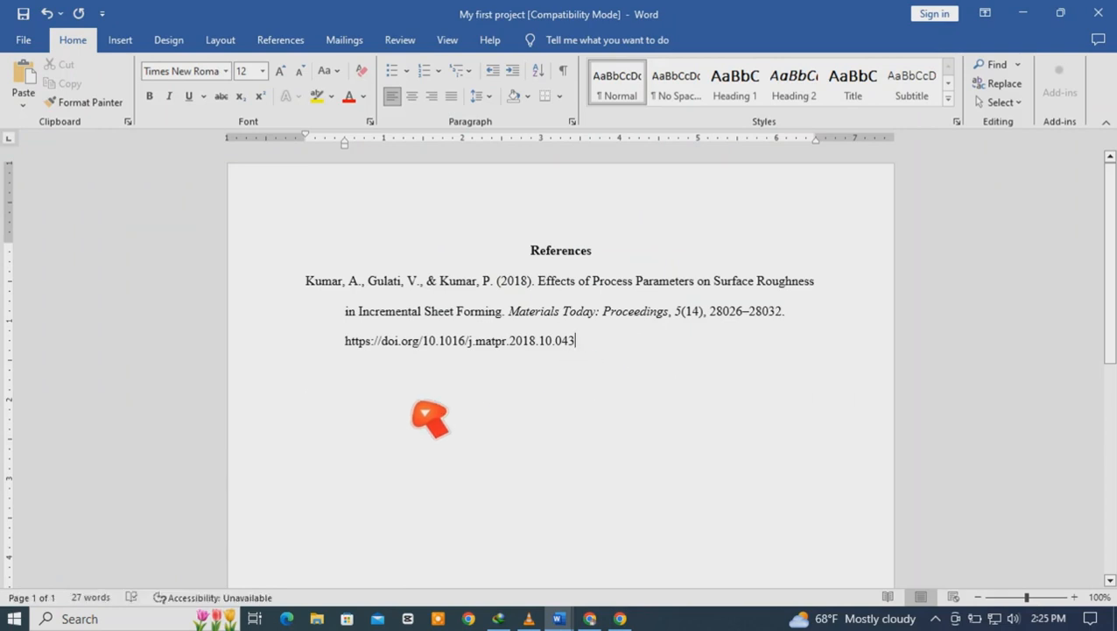
{"action": "right_click", "coordinate": [418, 406]}
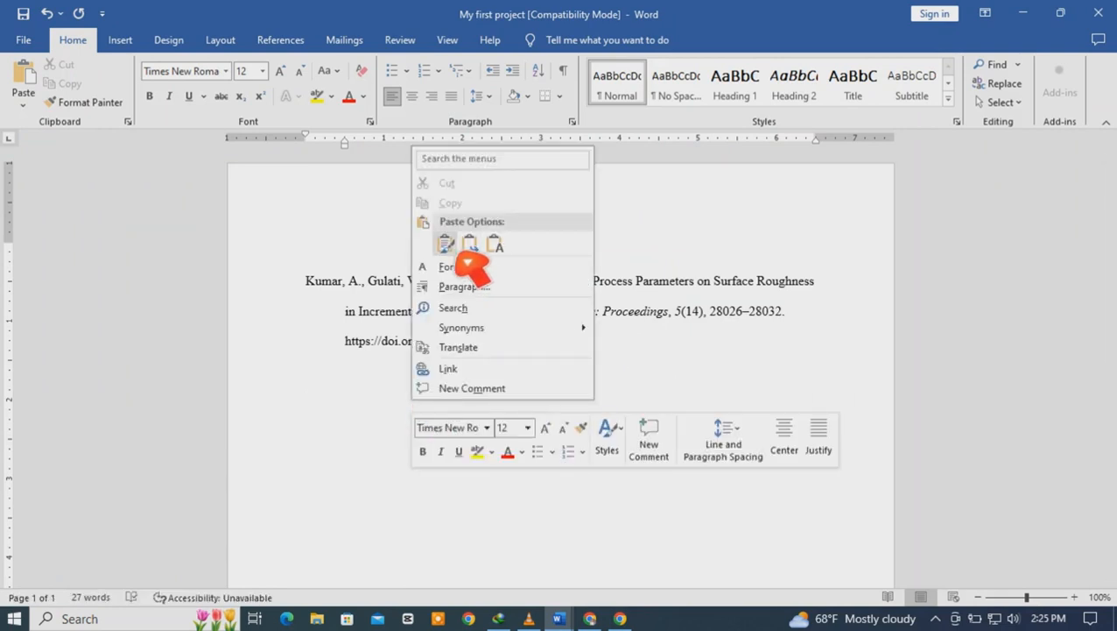
{"action": "left_click", "coordinate": [466, 249]}
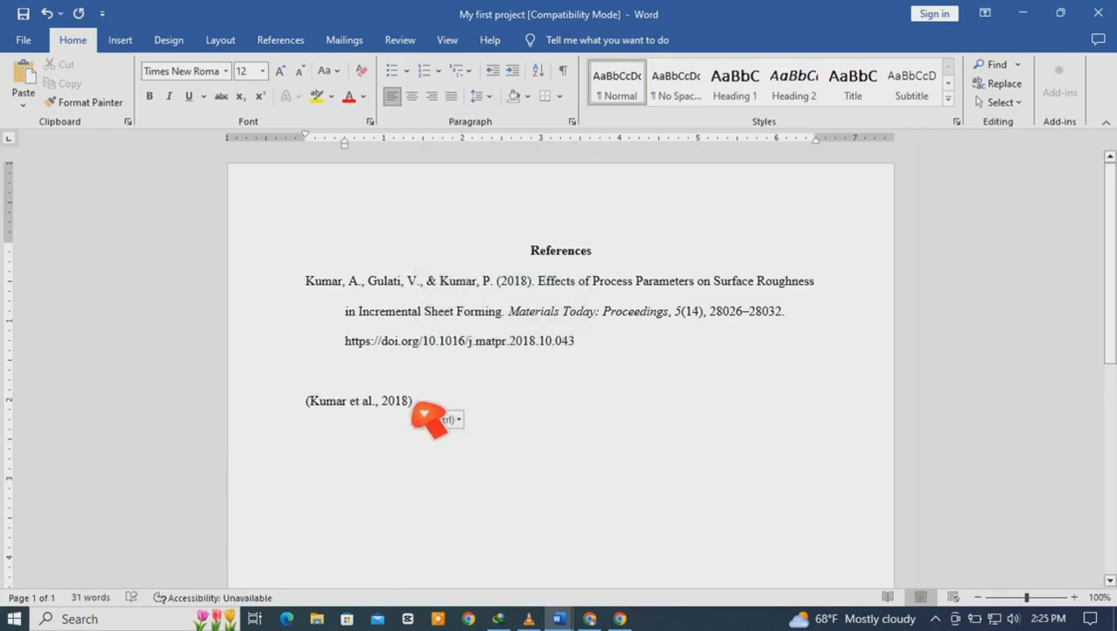
{"action": "left_click_drag", "start_coordinate": [419, 410], "coordinate": [291, 408]}
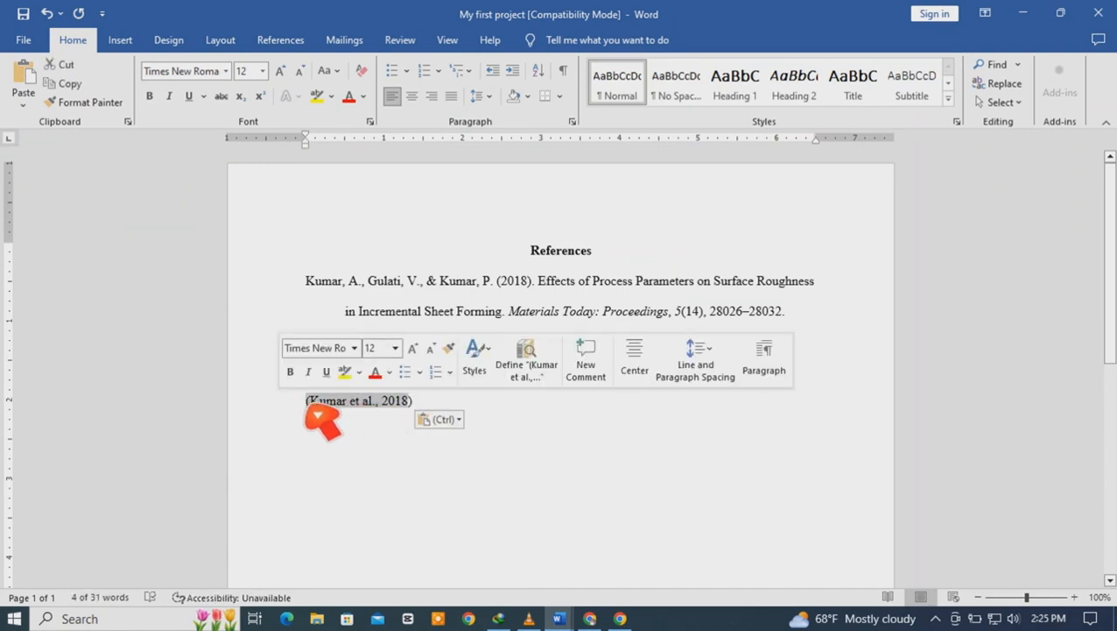
Step: Add the label "Intext citation" above the pasted in-text citation and color both lines red
{"action": "left_click", "coordinate": [349, 416]}
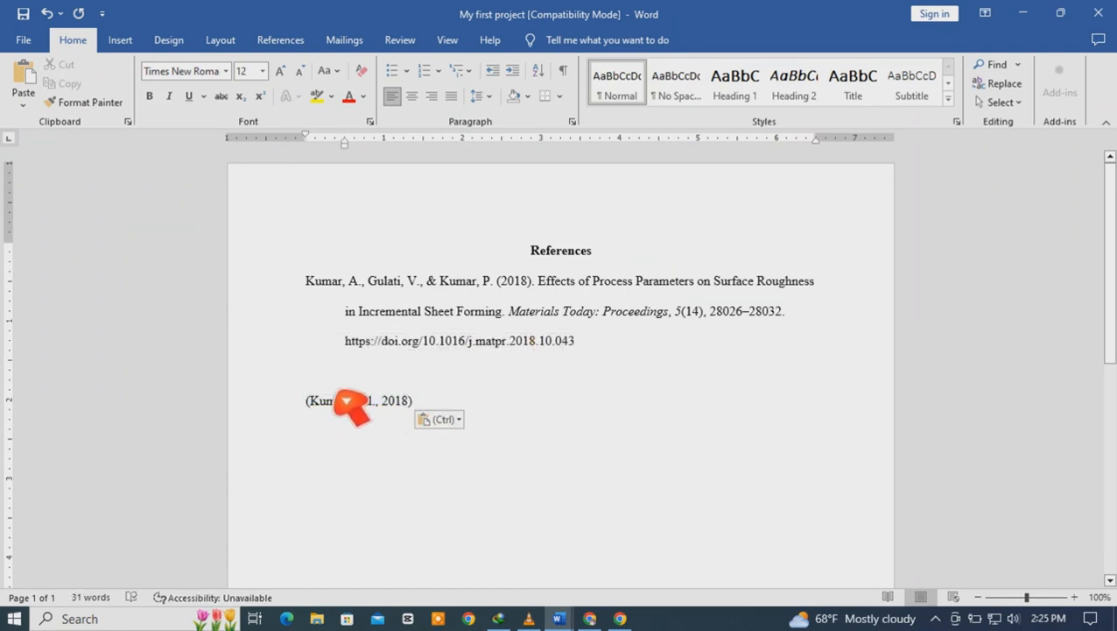
{"action": "type", "text": "in"}
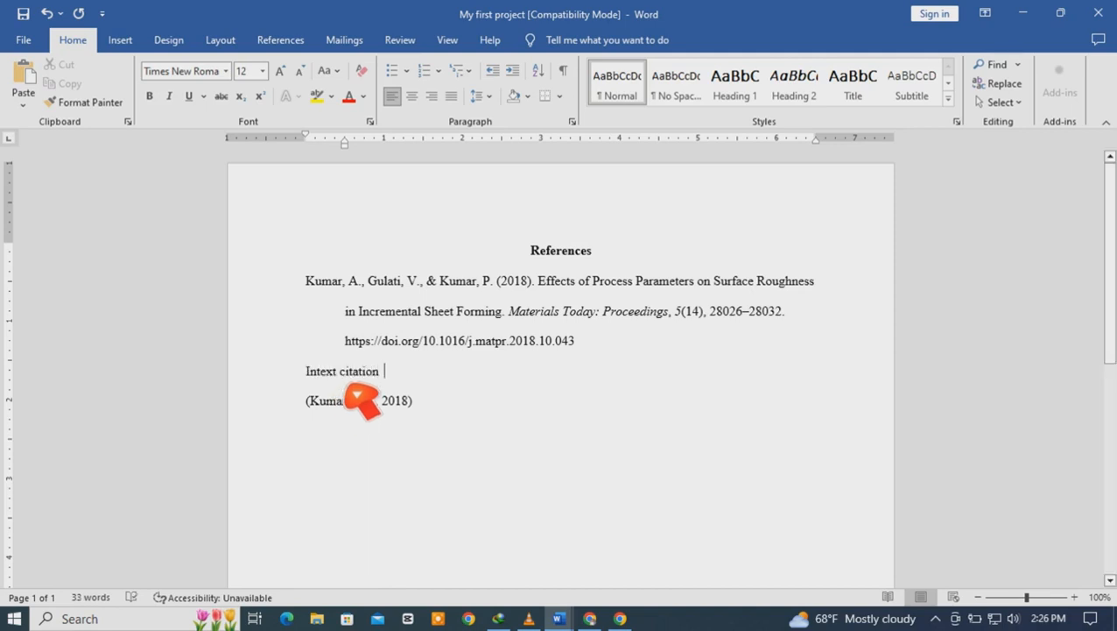
{"action": "left_click_drag", "start_coordinate": [320, 382], "coordinate": [440, 401]}
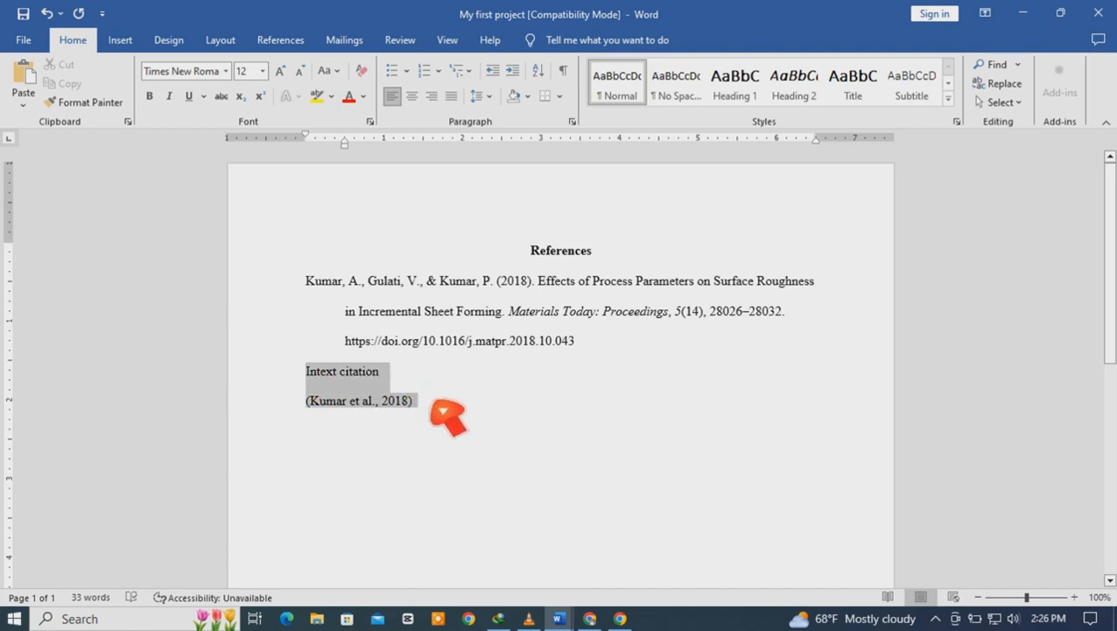
{"action": "left_click", "coordinate": [351, 100]}
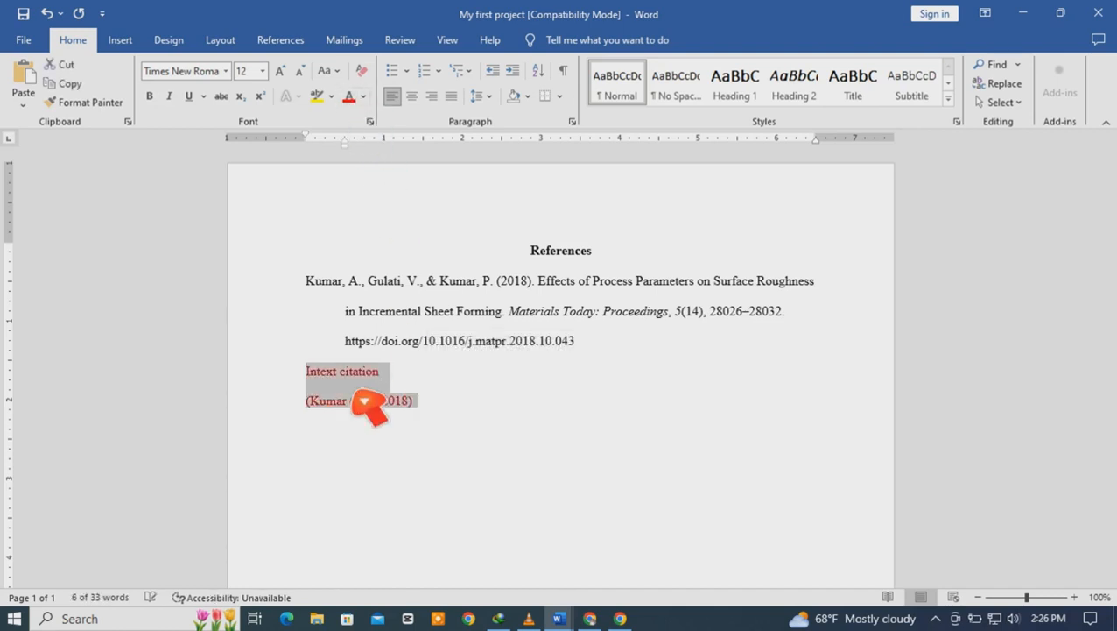
{"action": "left_click", "coordinate": [531, 250]}
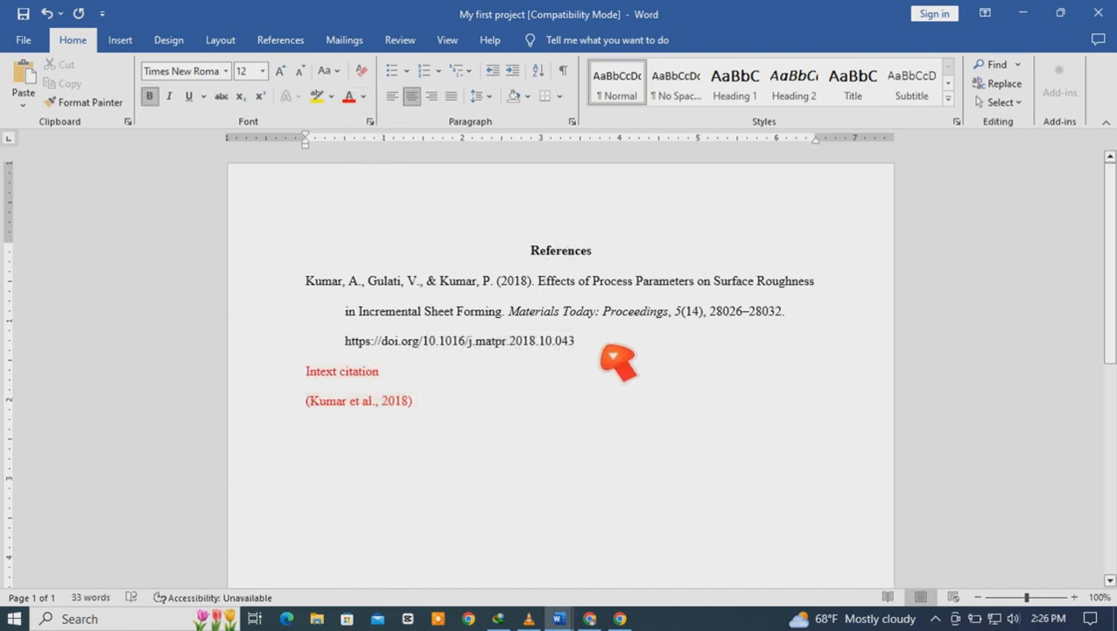
Step: Switch to Chrome, search Google for "quillbot citation" in a new tab and open QuillBot's Free Citation Generator
{"action": "left_click_drag", "start_coordinate": [618, 361], "coordinate": [386, 242]}
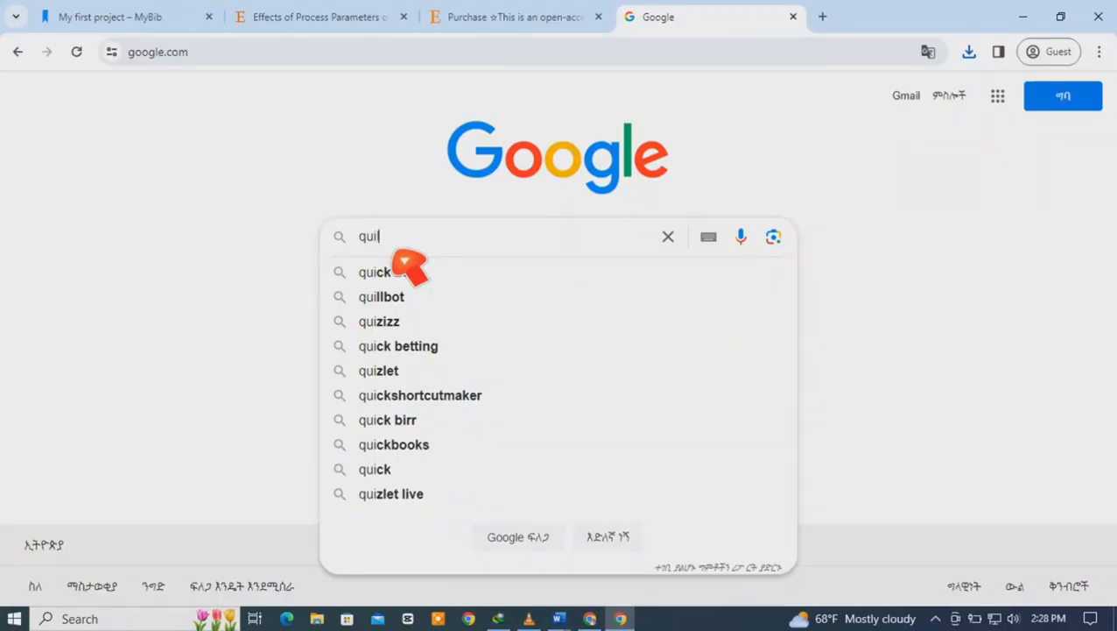
{"action": "type", "text": "llb"}
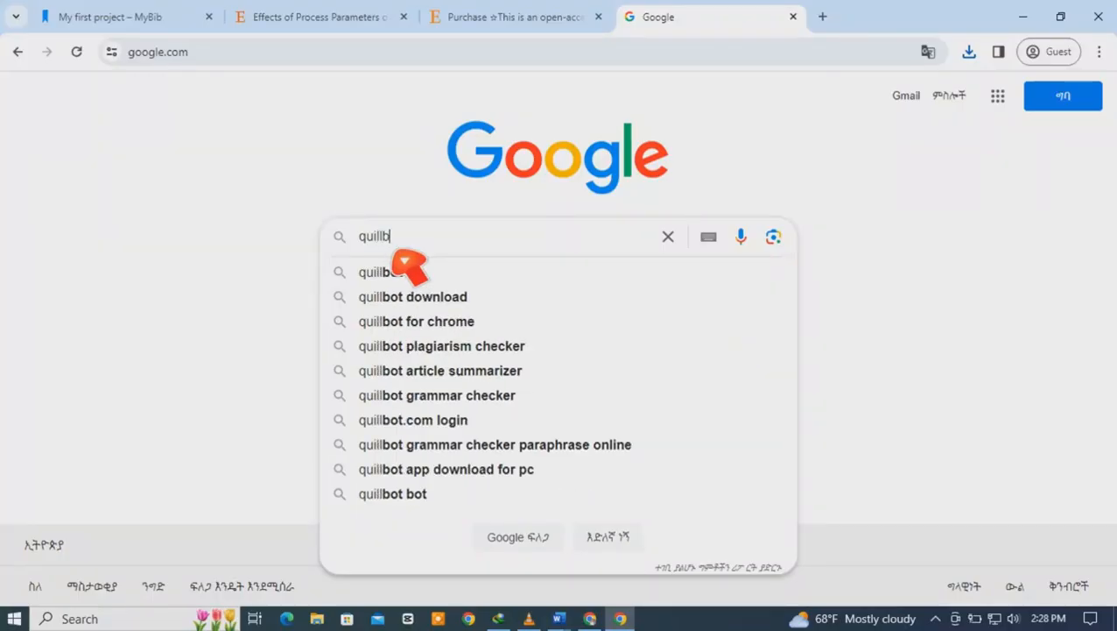
{"action": "type", "text": "ot cita"}
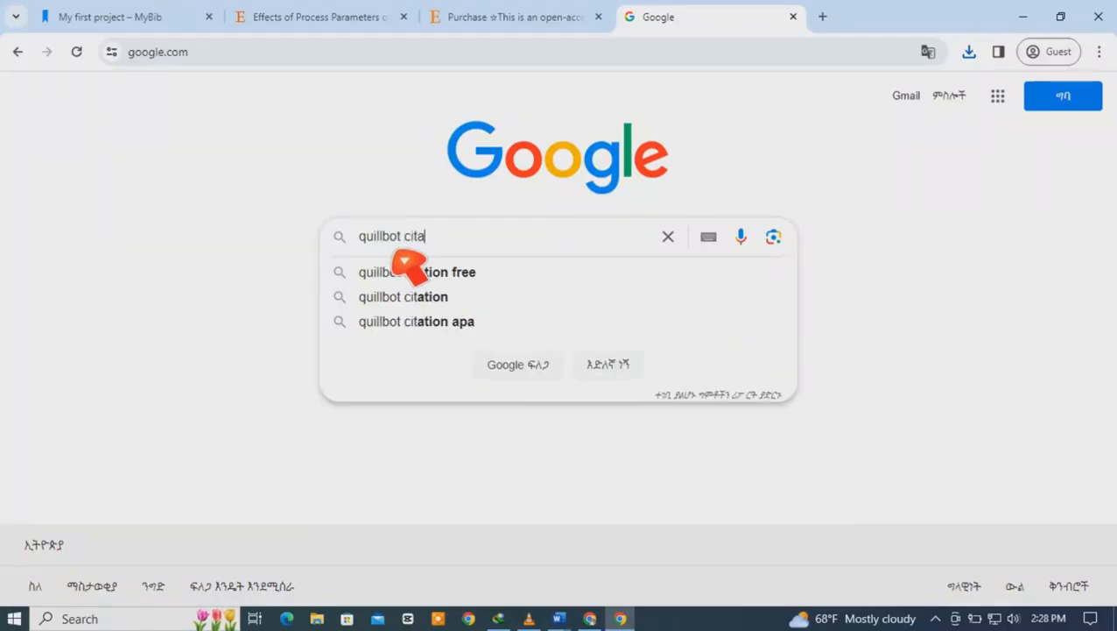
{"action": "type", "text": "tion"}
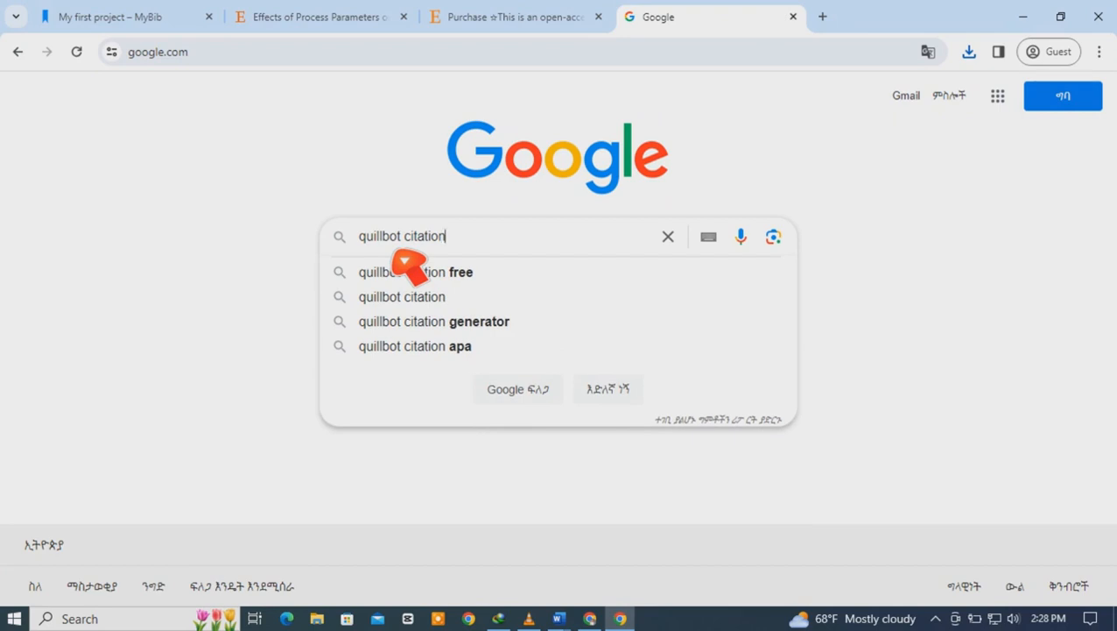
{"action": "key", "text": "Return"}
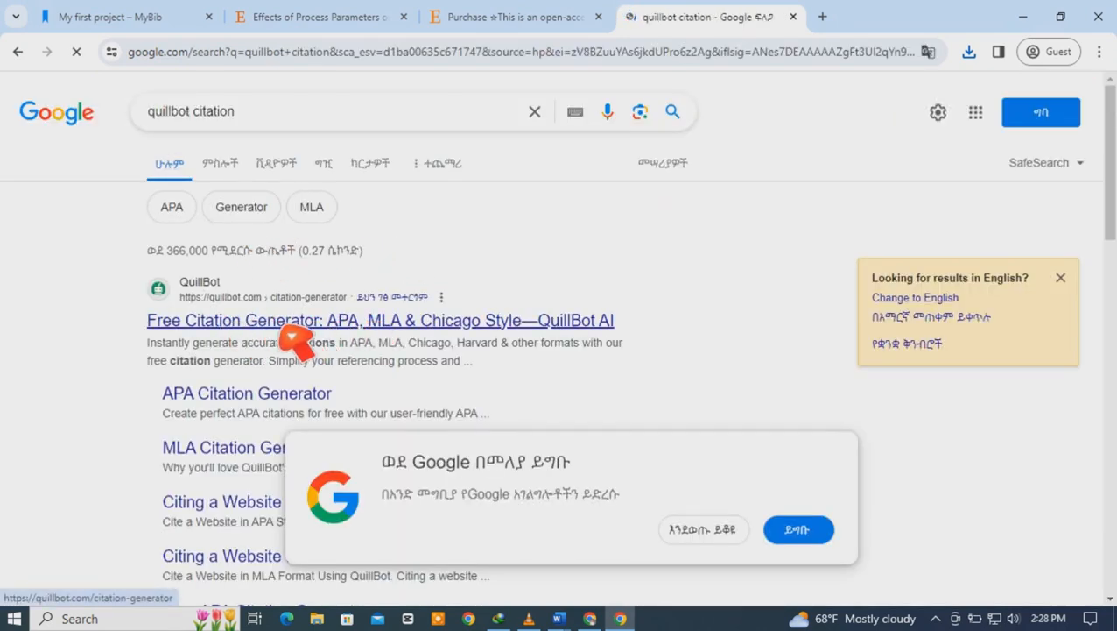
{"action": "left_click", "coordinate": [293, 337]}
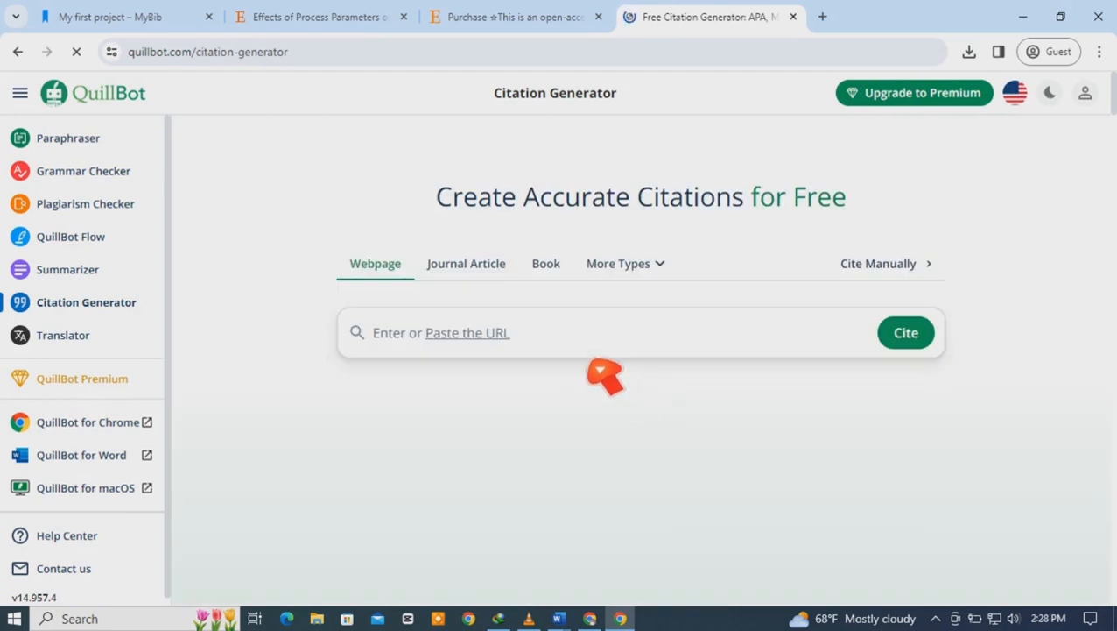
Step: Look through QuillBot's source types, including the full list of further types, and choose Journal Article
{"action": "left_click", "coordinate": [487, 272]}
{"action": "left_click", "coordinate": [549, 271]}
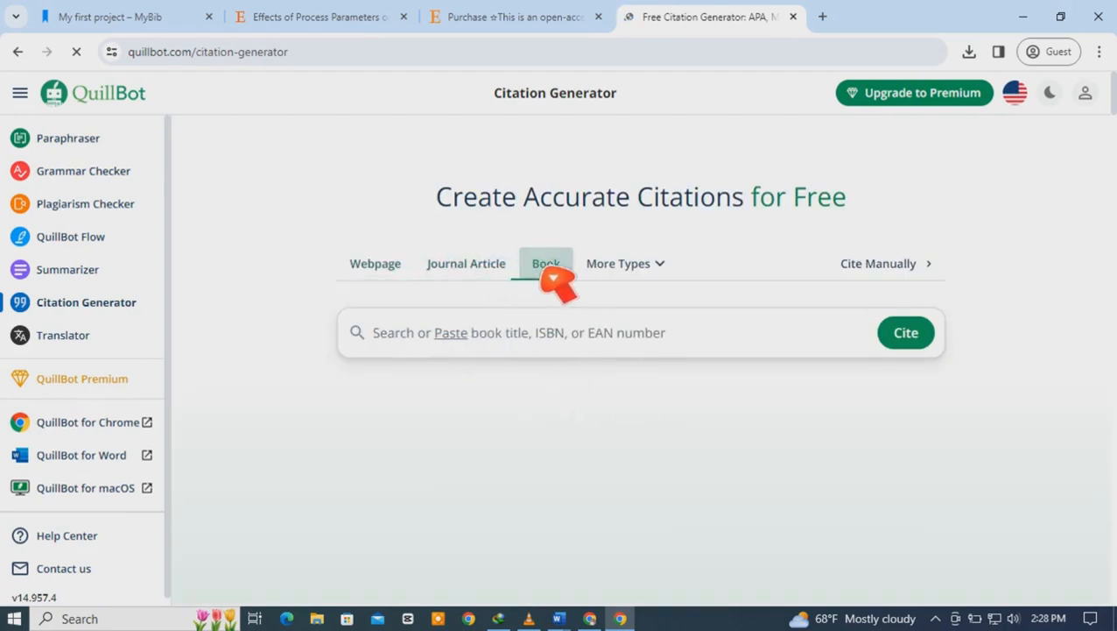
{"action": "left_click", "coordinate": [622, 268]}
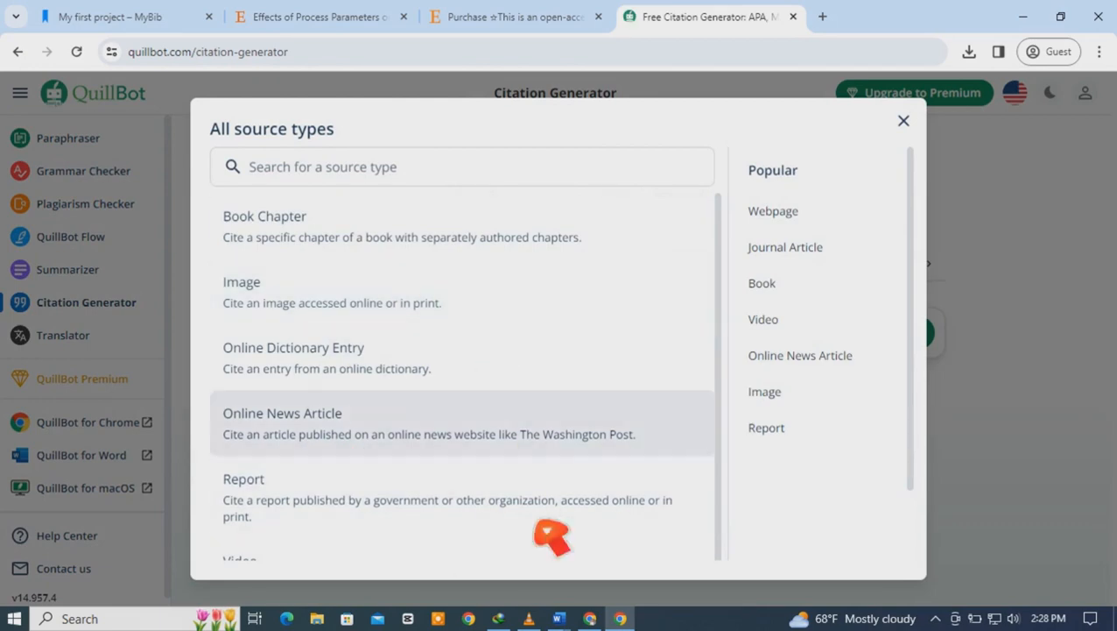
{"action": "left_click", "coordinate": [904, 121]}
{"action": "left_click", "coordinate": [480, 275]}
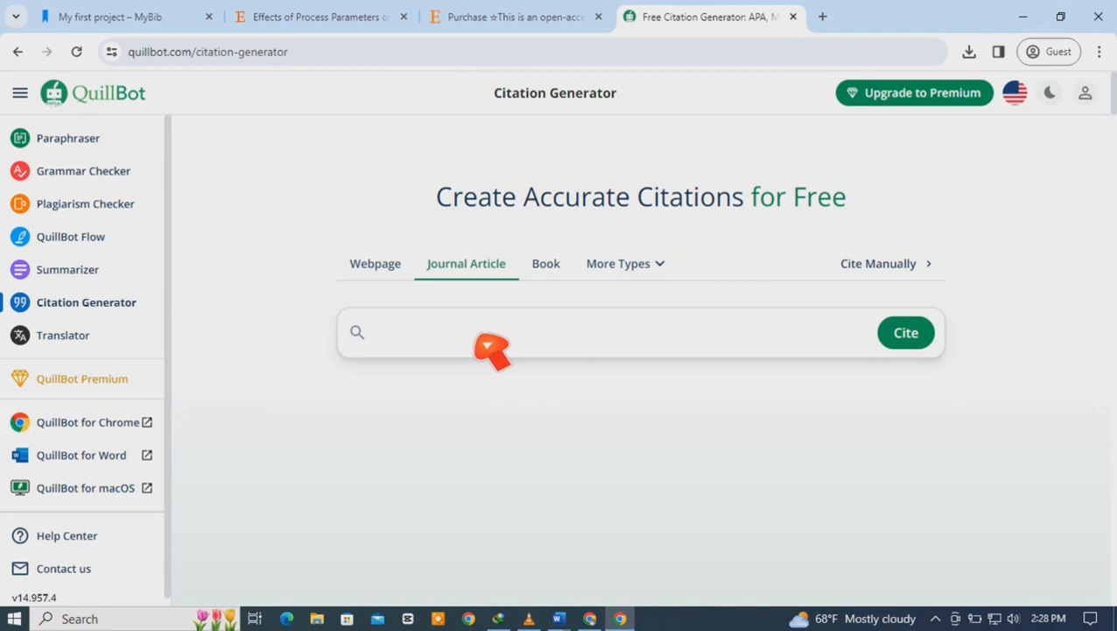
Step: Copy the DOI 10.1016/j.matpr.2018.10.043 from the ScienceDirect article page and paste it into QuillBot's journal article search
{"action": "left_click", "coordinate": [495, 16]}
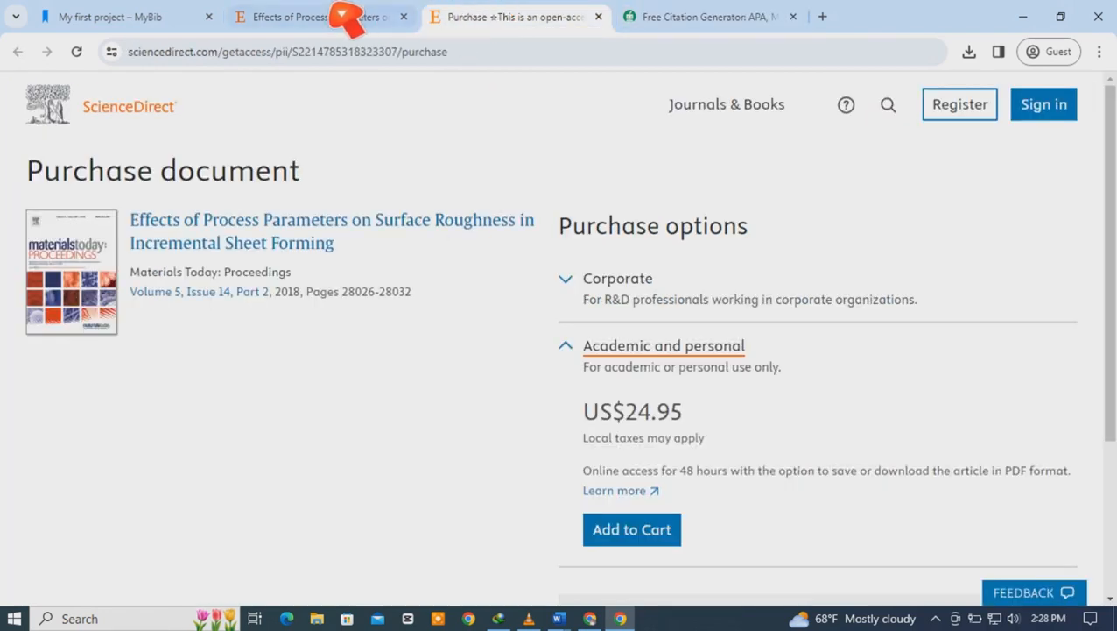
{"action": "left_click", "coordinate": [342, 16]}
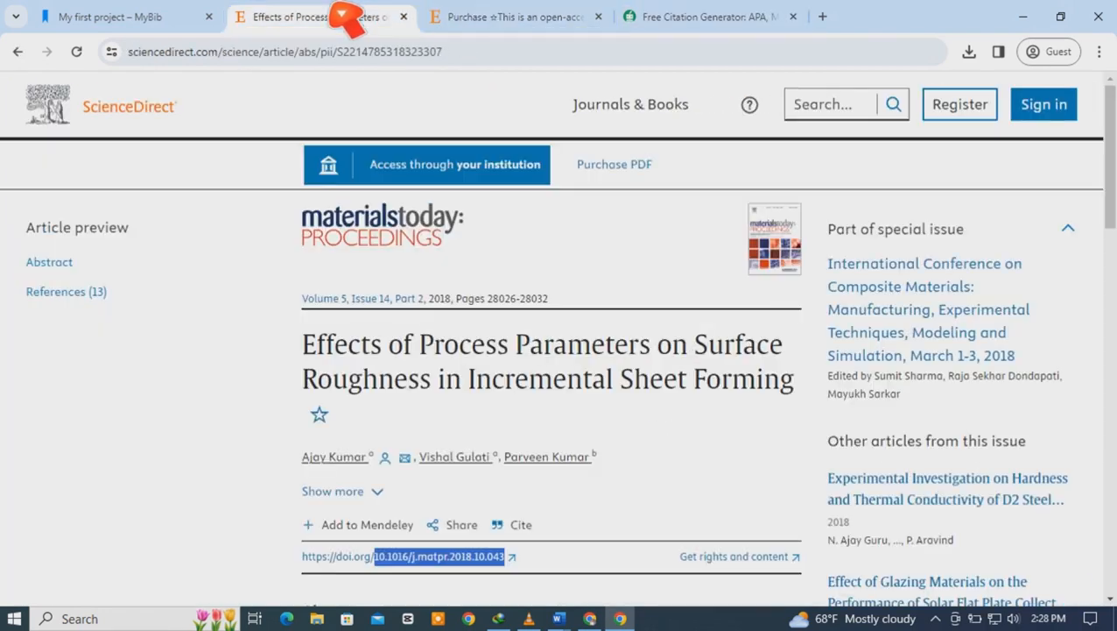
{"action": "right_click", "coordinate": [419, 558]}
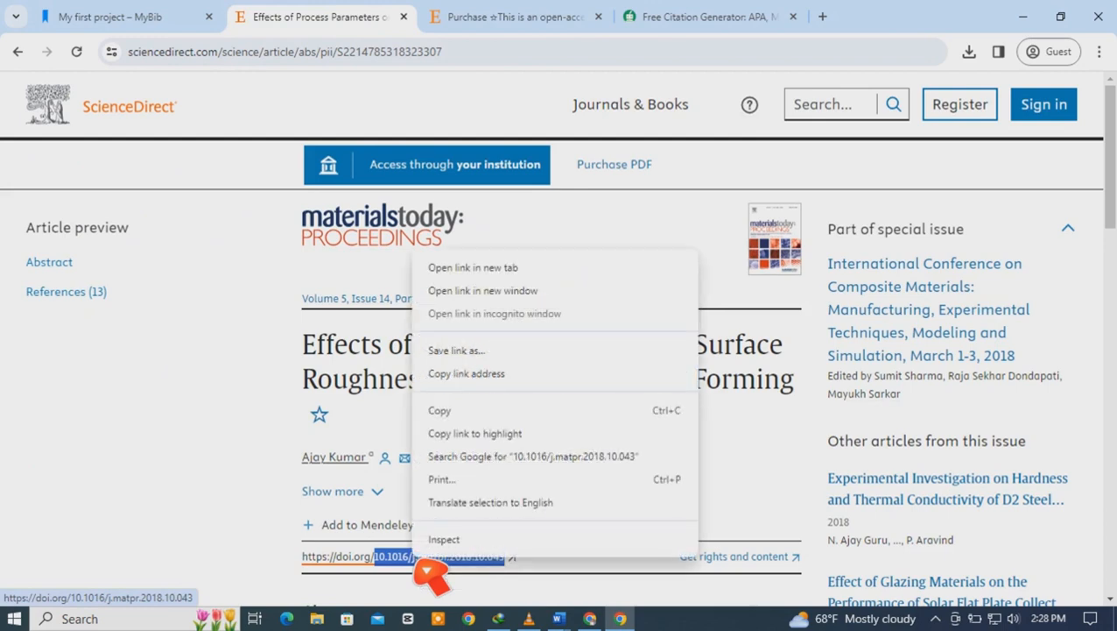
{"action": "left_click", "coordinate": [470, 412]}
{"action": "left_click", "coordinate": [711, 15]}
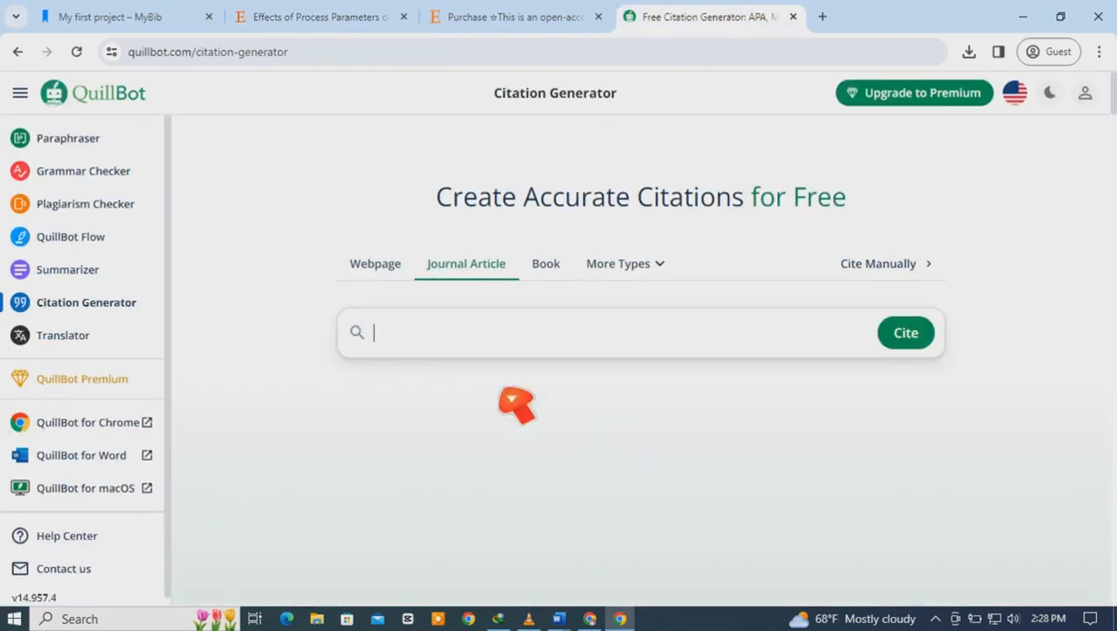
{"action": "right_click", "coordinate": [403, 344]}
{"action": "left_click", "coordinate": [425, 200]}
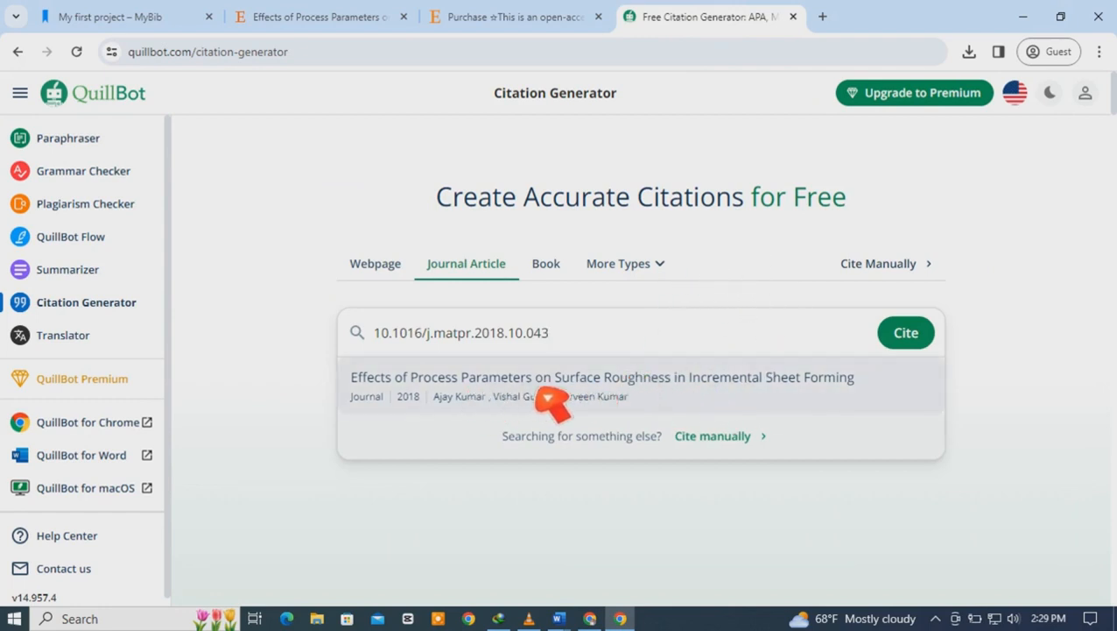
Step: Cite the matching result "Effects of Process Parameters on Surface Roughness in Incremental Sheet Forming" and dismiss the Citations tip
{"action": "left_click", "coordinate": [503, 398]}
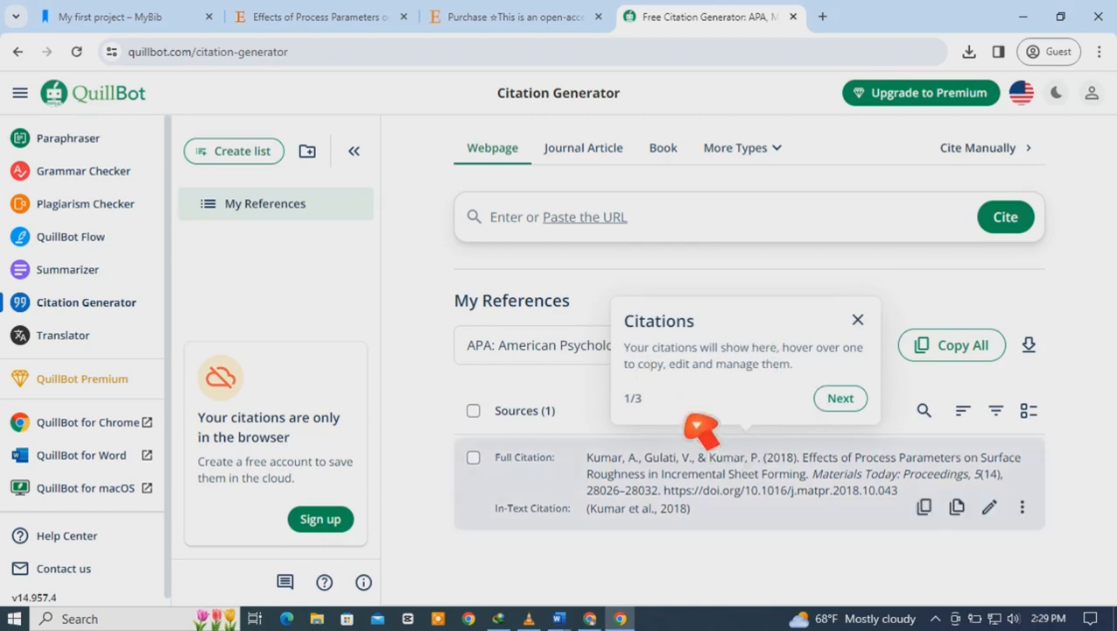
{"action": "left_click", "coordinate": [857, 318]}
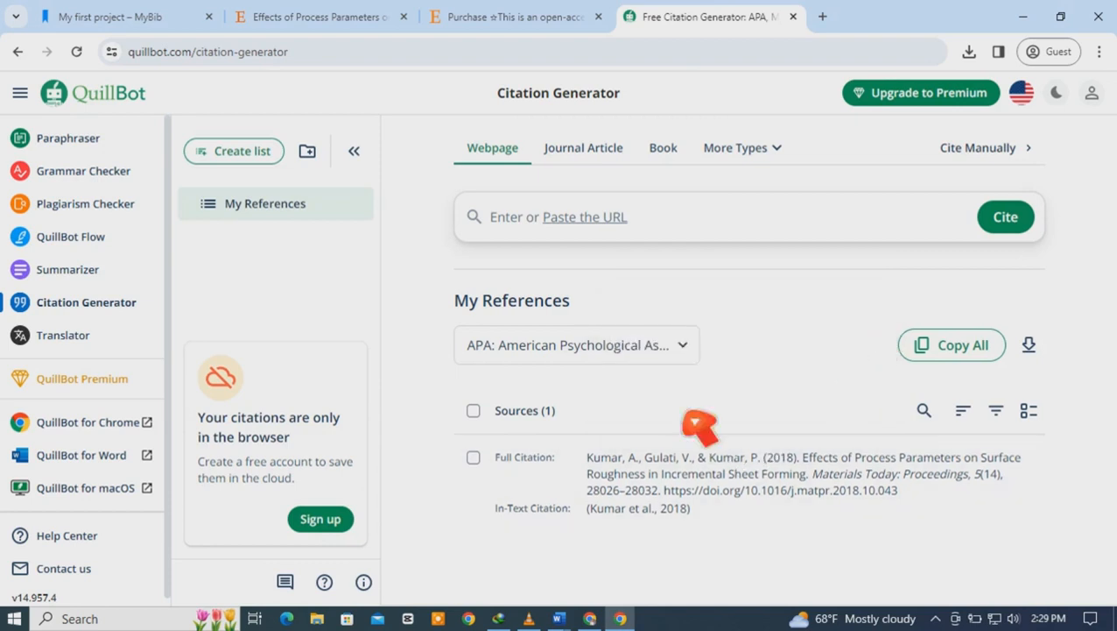
{"action": "mouse_move", "coordinate": [717, 491]}
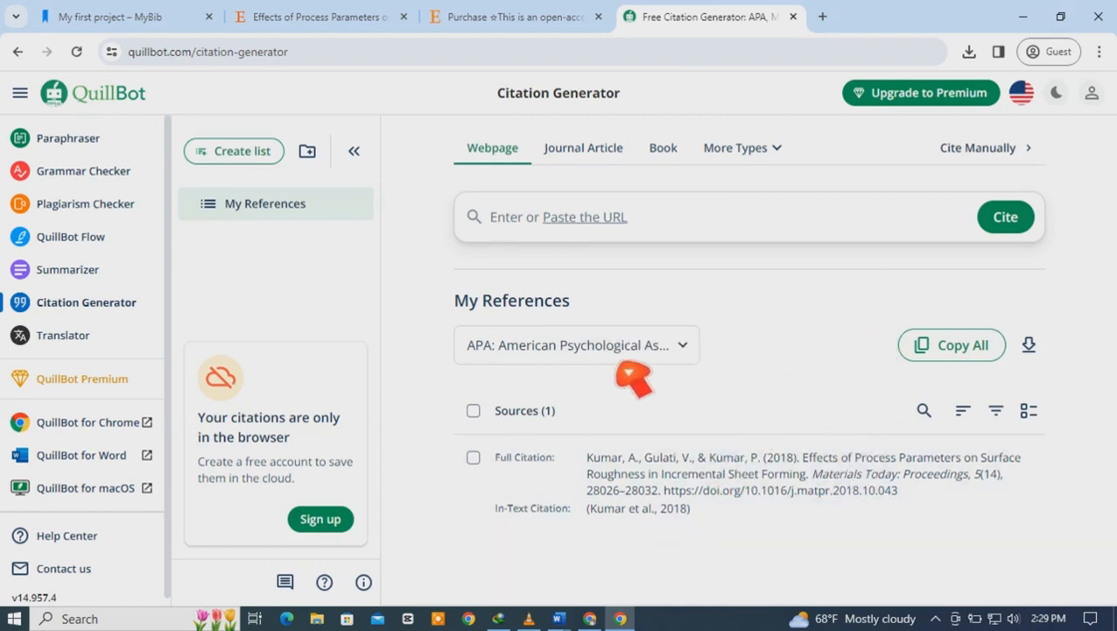
Step: Set the citation style of My References to IEEE and copy the full citation of the article
{"action": "left_click", "coordinate": [693, 349]}
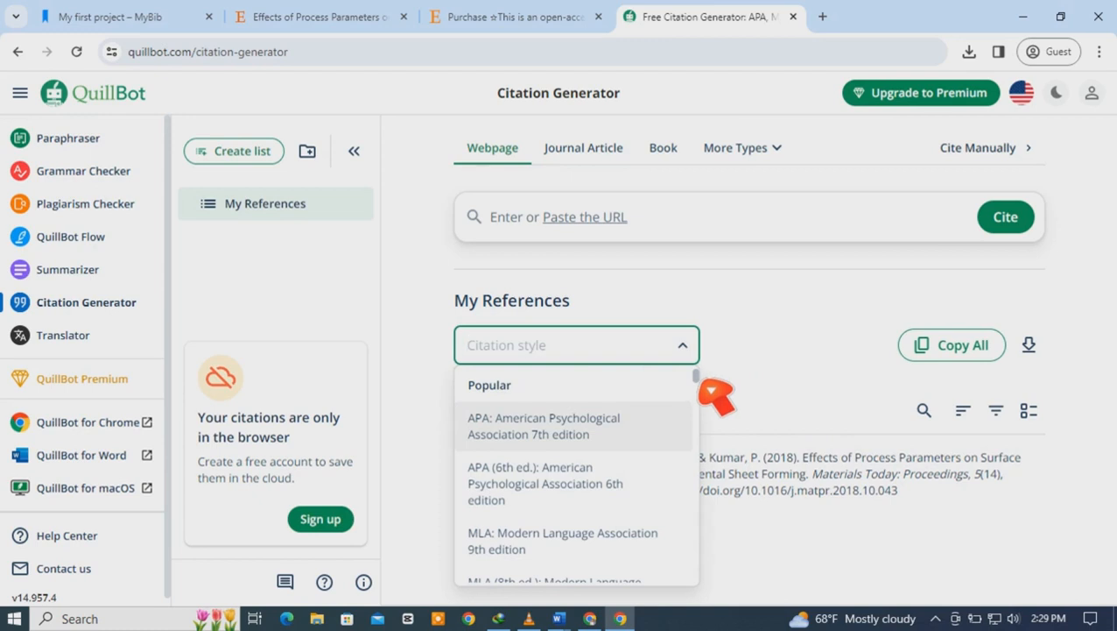
{"action": "scroll", "coordinate": [706, 388], "scroll_direction": "down", "scroll_amount": 10}
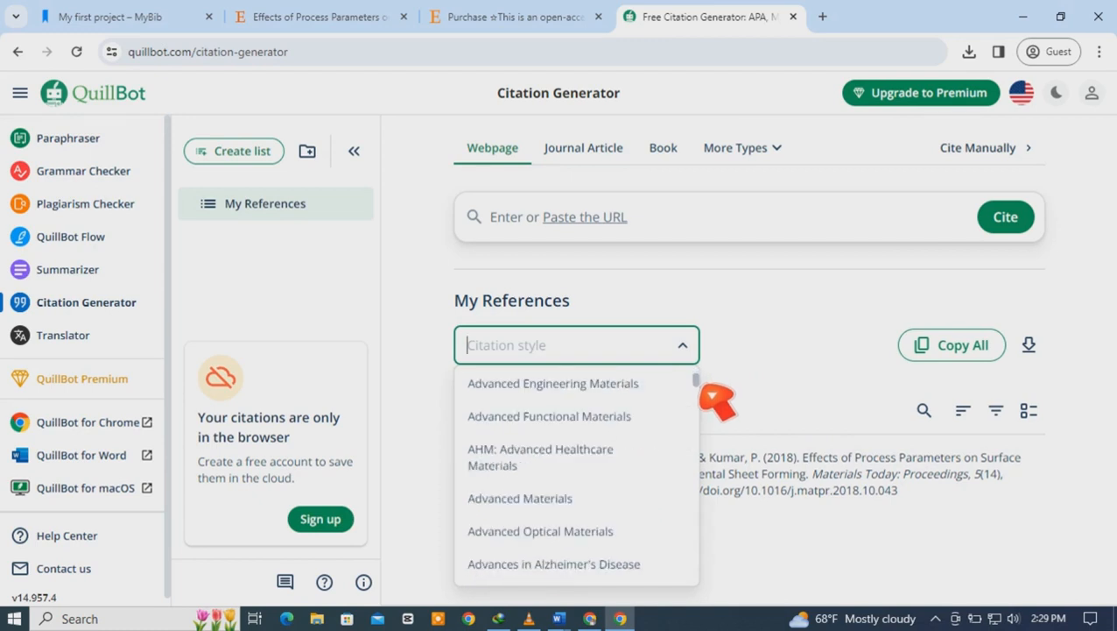
{"action": "left_click_drag", "start_coordinate": [703, 383], "coordinate": [709, 473]}
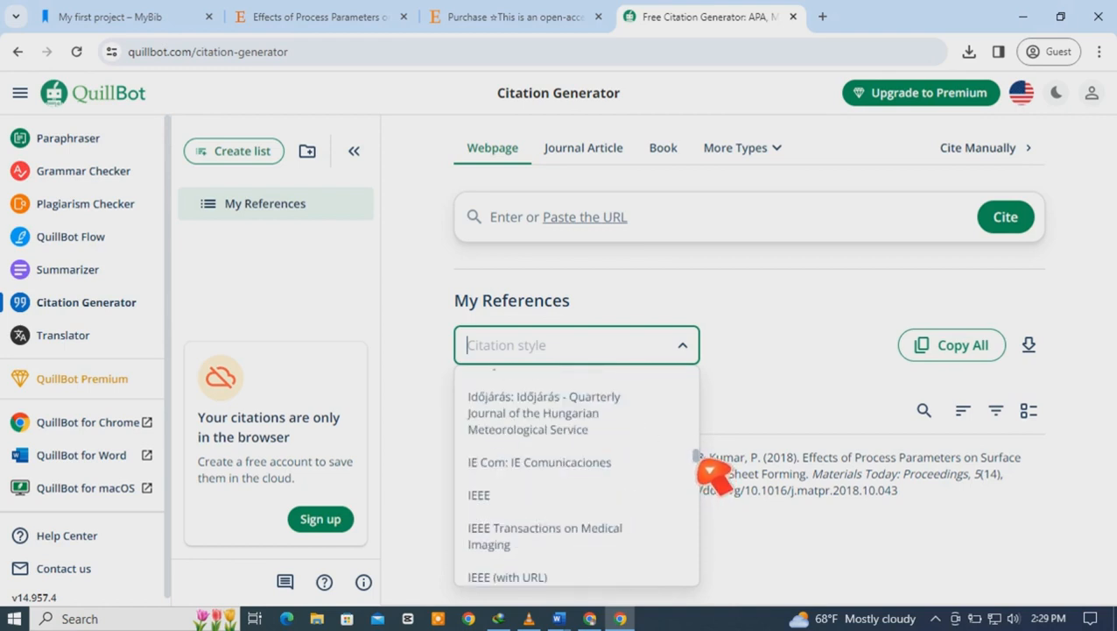
{"action": "left_click", "coordinate": [491, 496]}
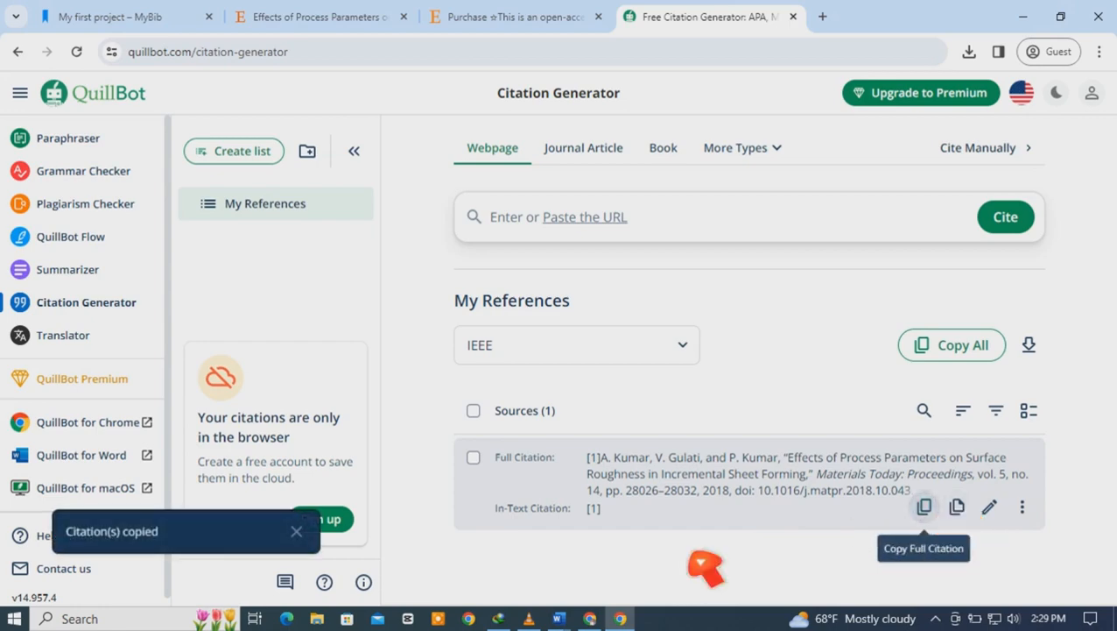
Step: Switch to "My first project (2)" in Word, paste the copied full citation below the existing bibliography text and select it
{"action": "mouse_move", "coordinate": [576, 622]}
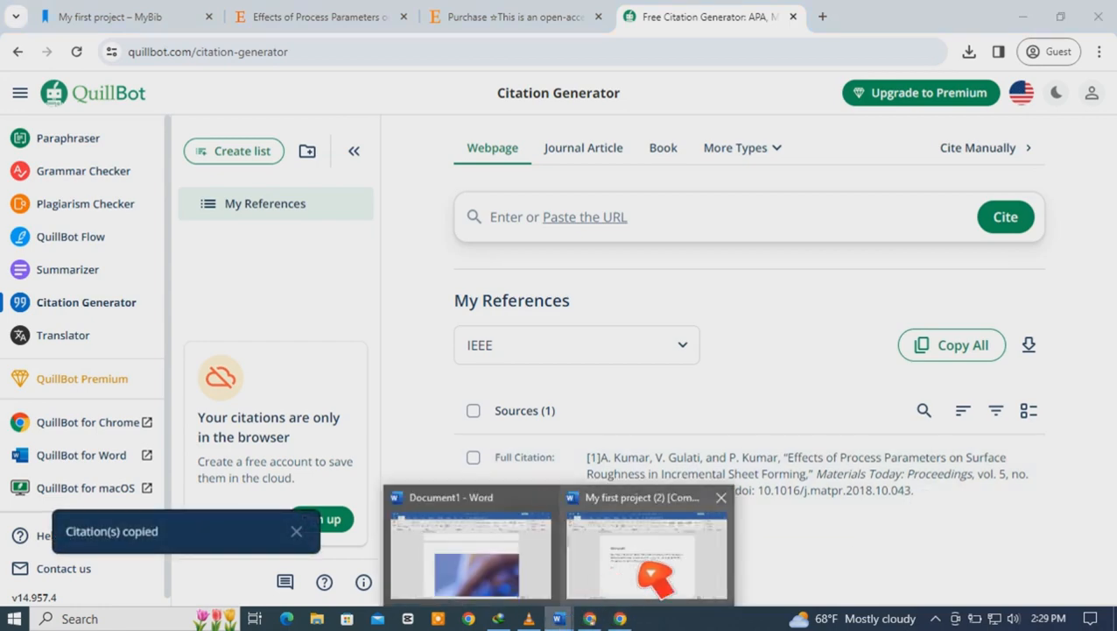
{"action": "left_click", "coordinate": [643, 521]}
{"action": "left_click", "coordinate": [394, 504]}
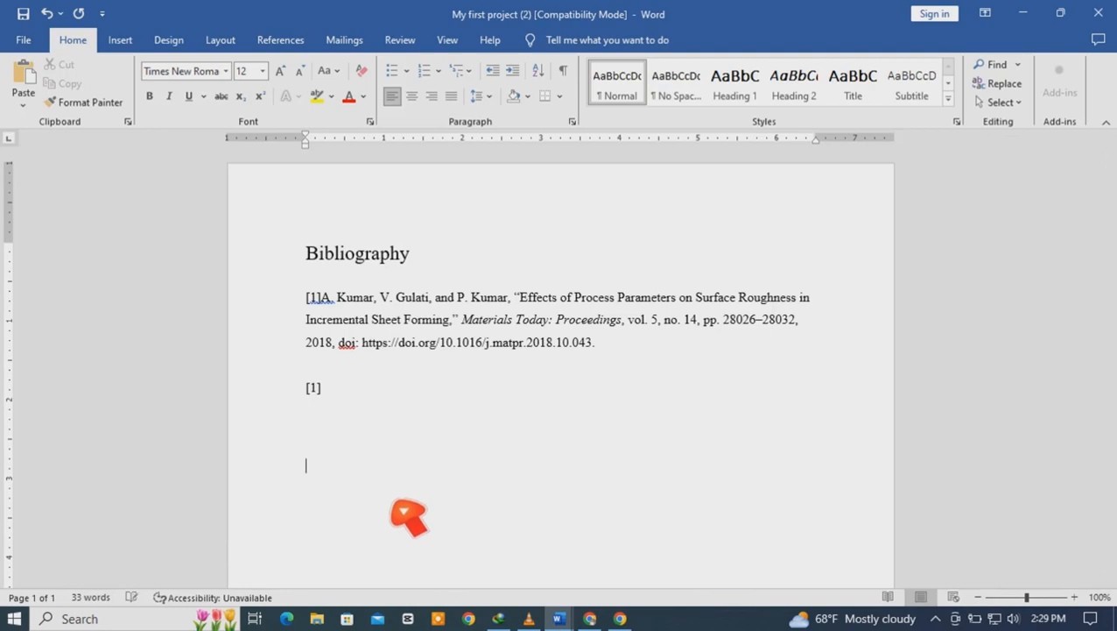
{"action": "right_click", "coordinate": [324, 514]}
{"action": "left_click", "coordinate": [374, 350]}
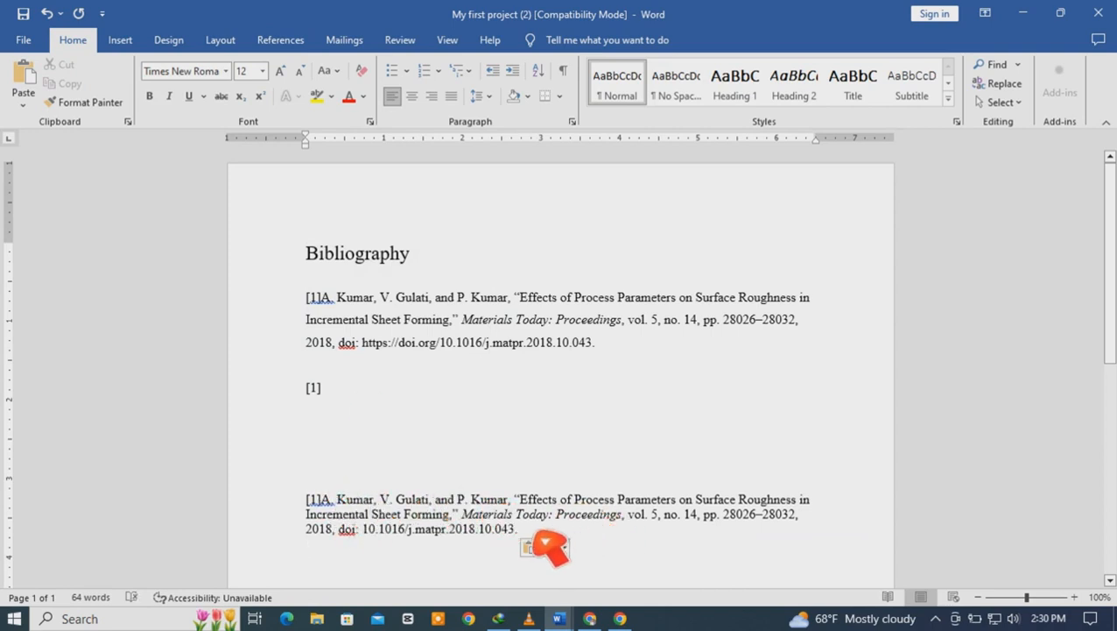
{"action": "left_click_drag", "start_coordinate": [530, 531], "coordinate": [315, 506]}
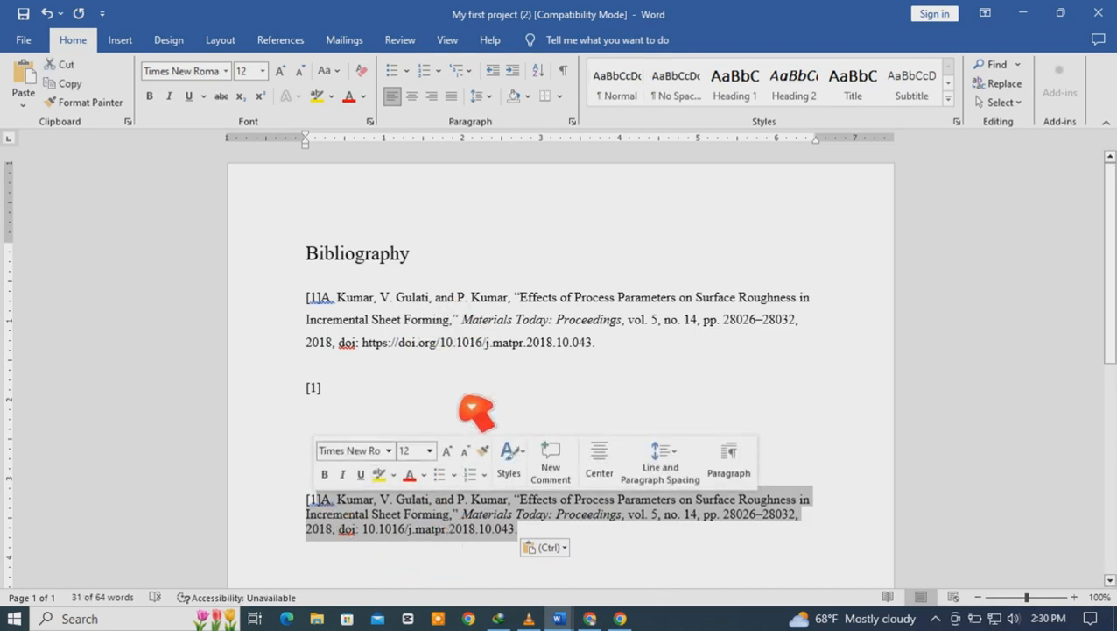
Step: Copy the article's IEEE in-text citation from QuillBot in Chrome and paste it below the last full citation in the Word document "My first project (2)"
{"action": "left_click", "coordinate": [624, 619]}
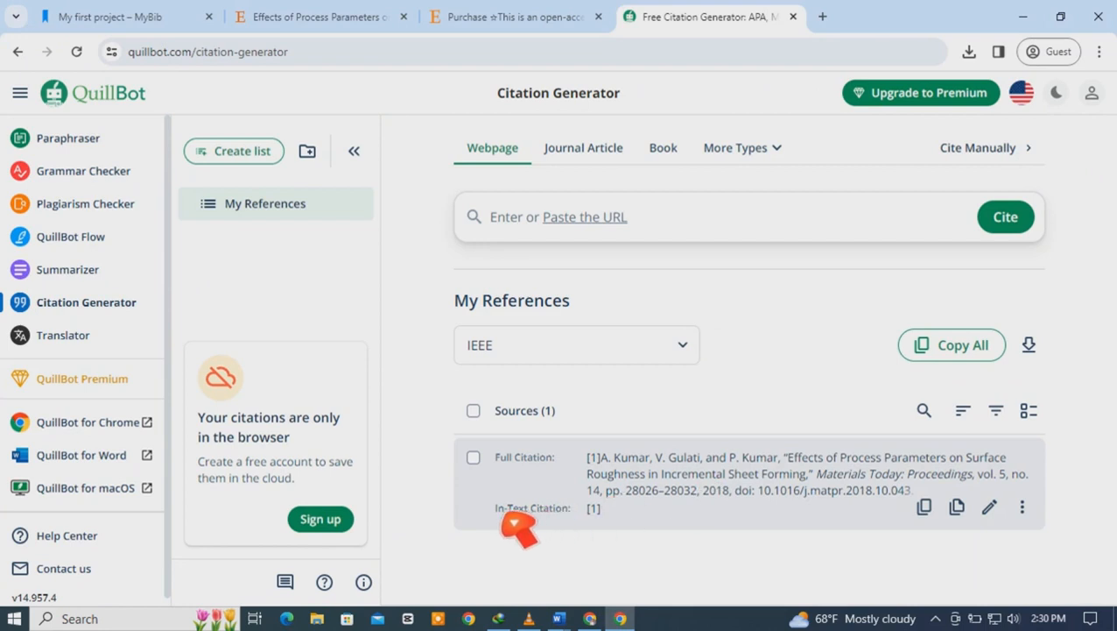
{"action": "left_click_drag", "start_coordinate": [500, 517], "coordinate": [592, 519]}
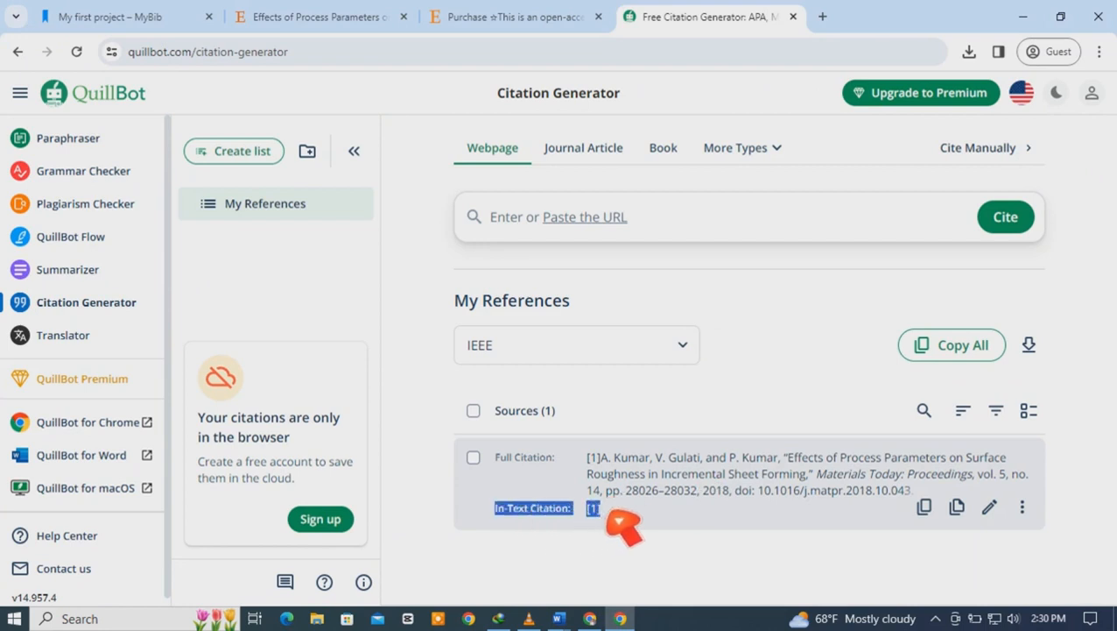
{"action": "left_click", "coordinate": [958, 508]}
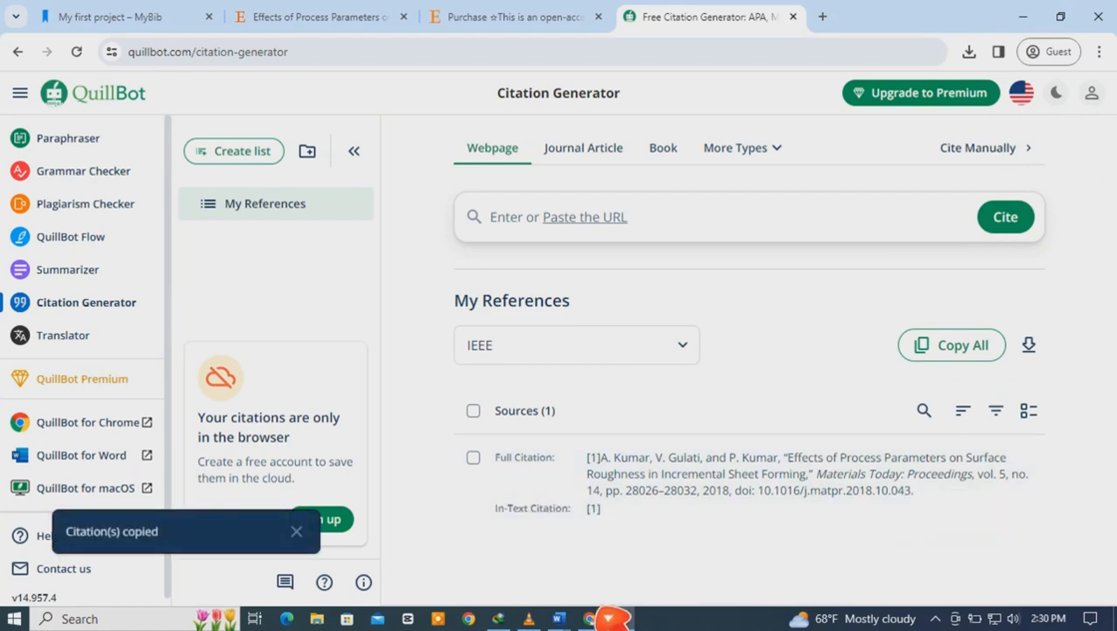
{"action": "key", "text": "alt+Tab"}
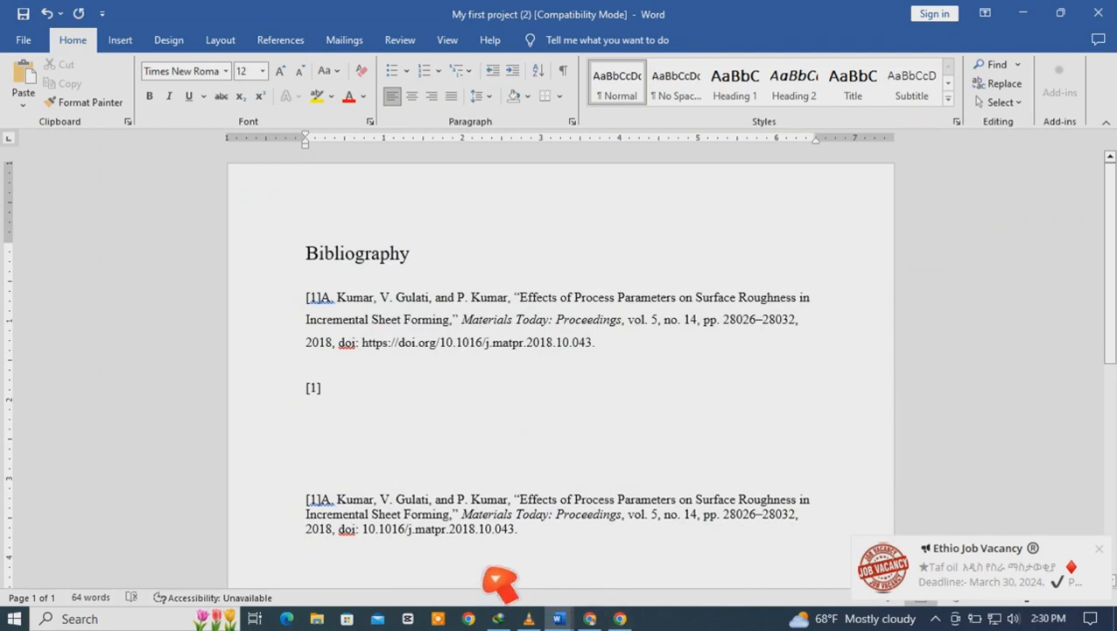
{"action": "right_click", "coordinate": [361, 568]}
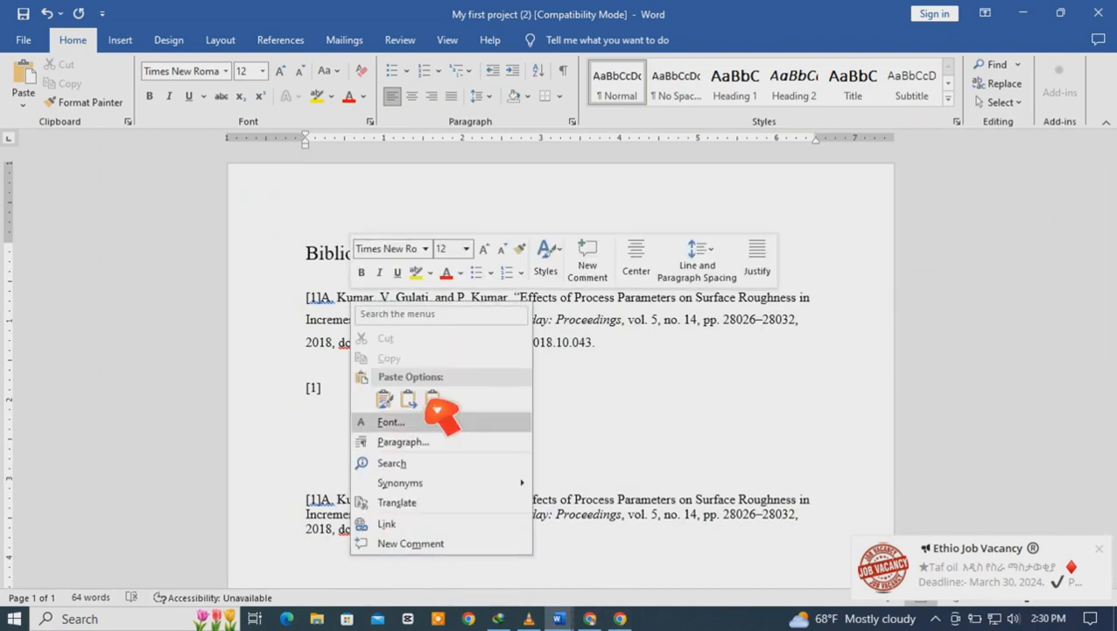
{"action": "left_click", "coordinate": [404, 401]}
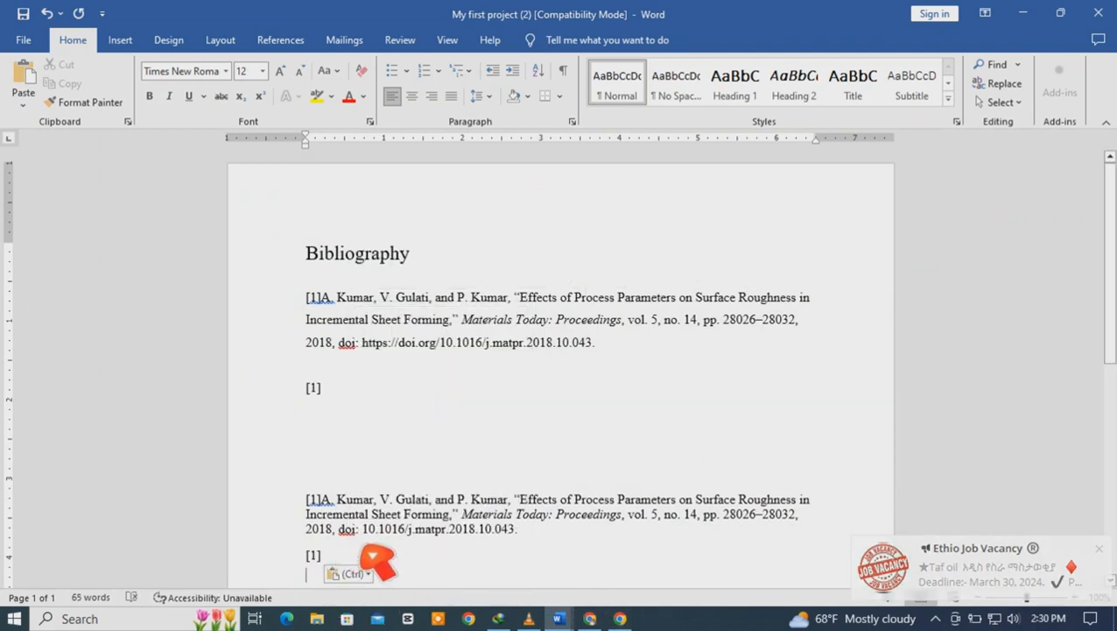